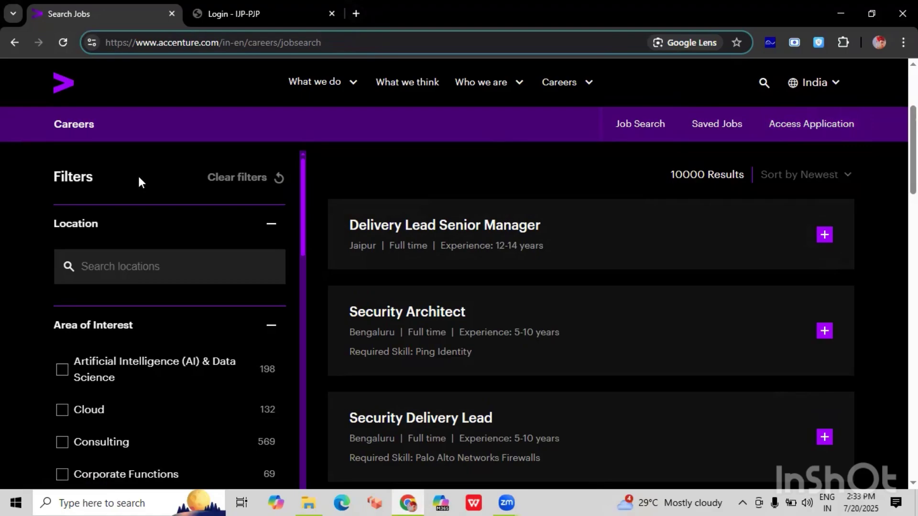
Step: Filter the job listings by location to Pune and Mumbai and apply the filter
scroll(124, 264, "down", 1)
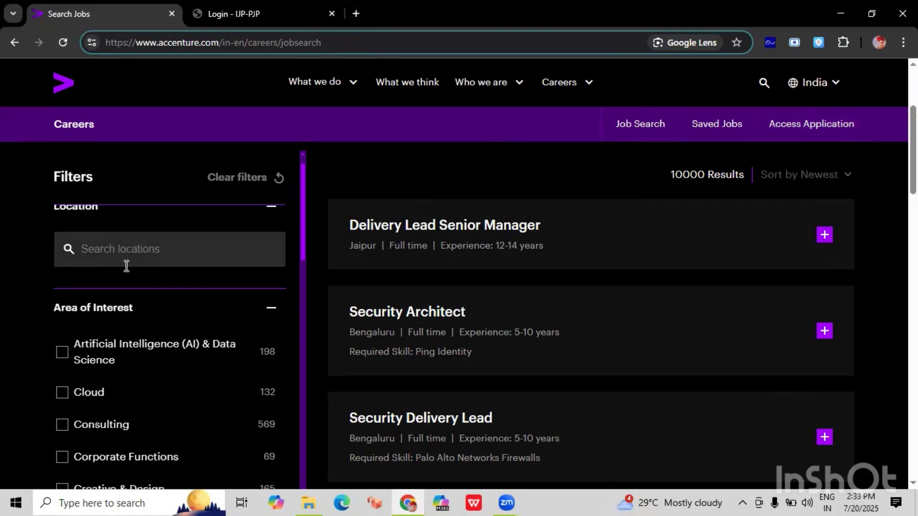
scroll(125, 267, "up", 1)
left_click(183, 274)
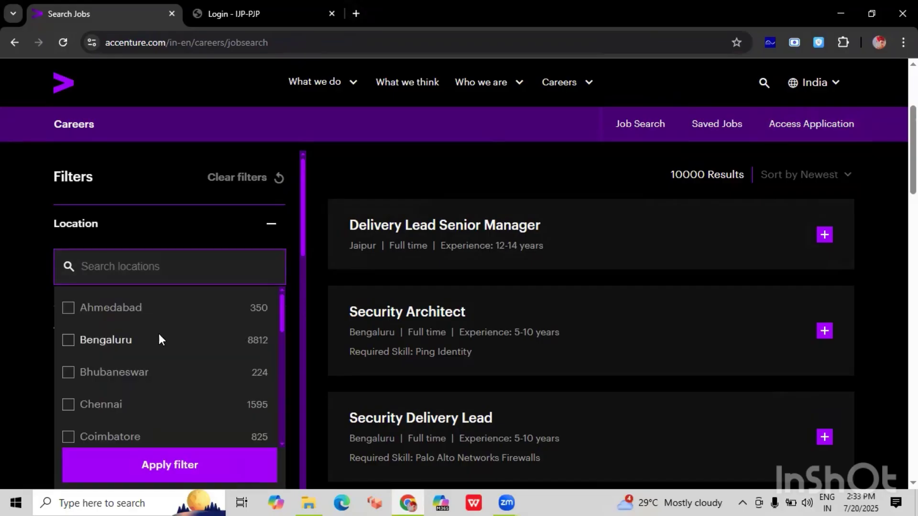
scroll(157, 338, "down", 3)
scroll(158, 348, "down", 3)
scroll(160, 351, "down", 2)
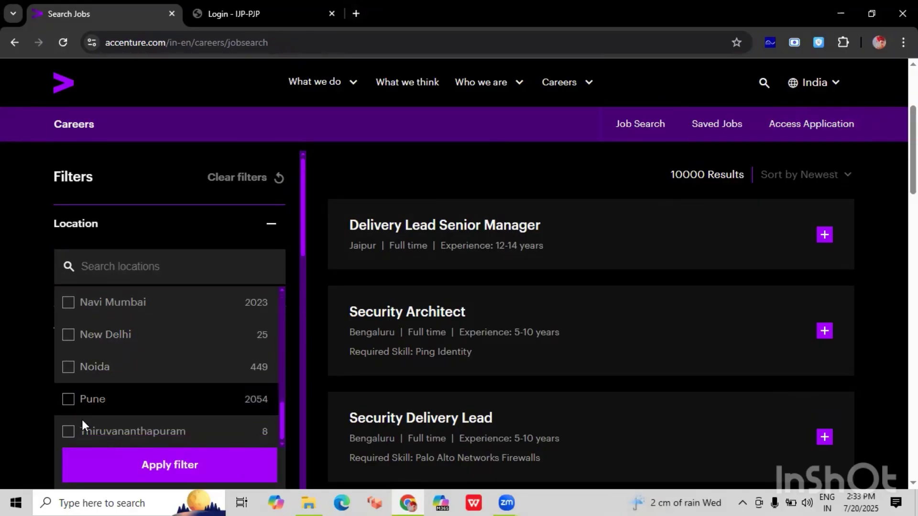
left_click(67, 399)
scroll(70, 397, "down", 1)
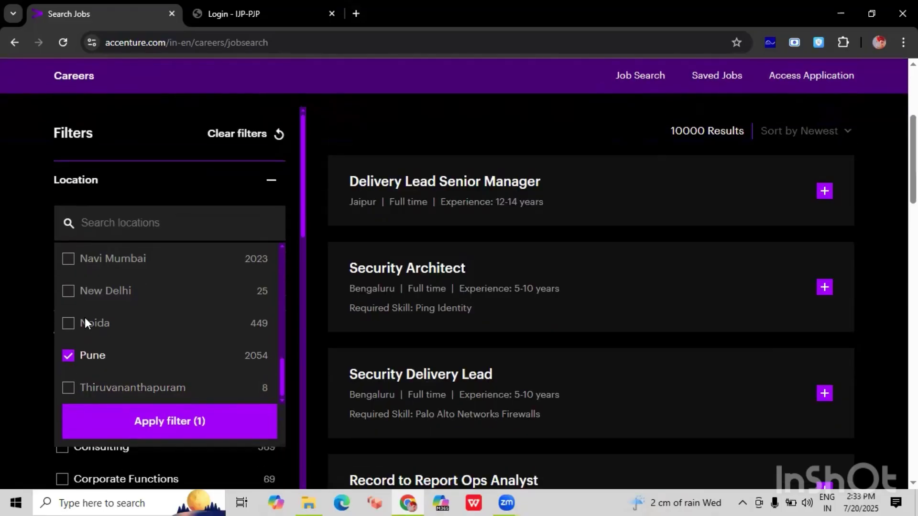
scroll(85, 318, "up", 4)
scroll(93, 317, "down", 2)
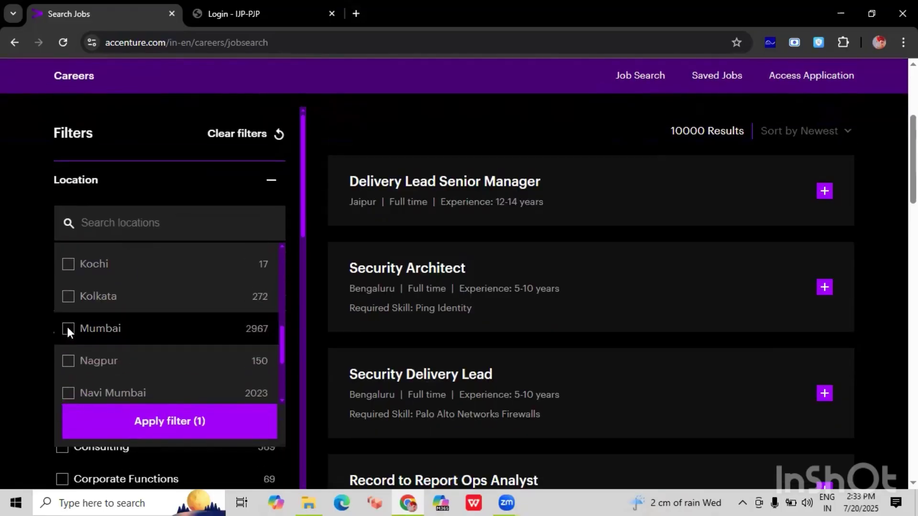
left_click(67, 333)
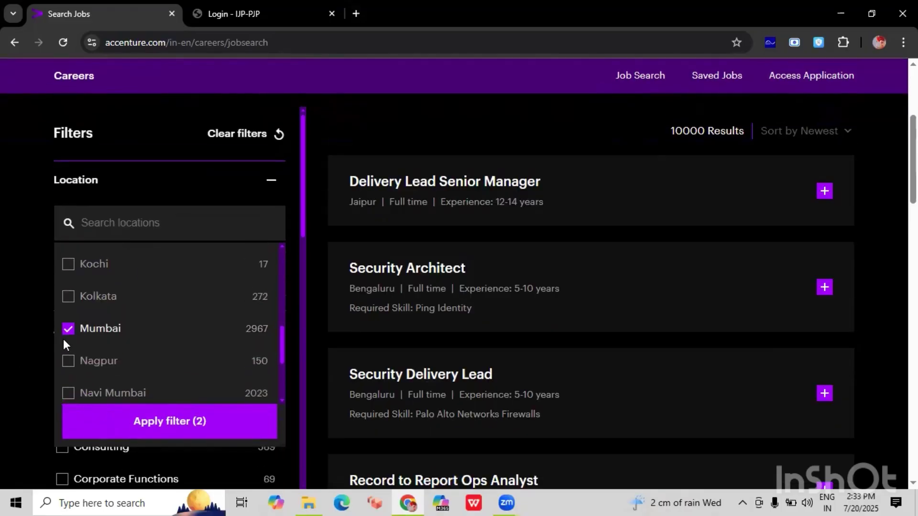
left_click(13, 341)
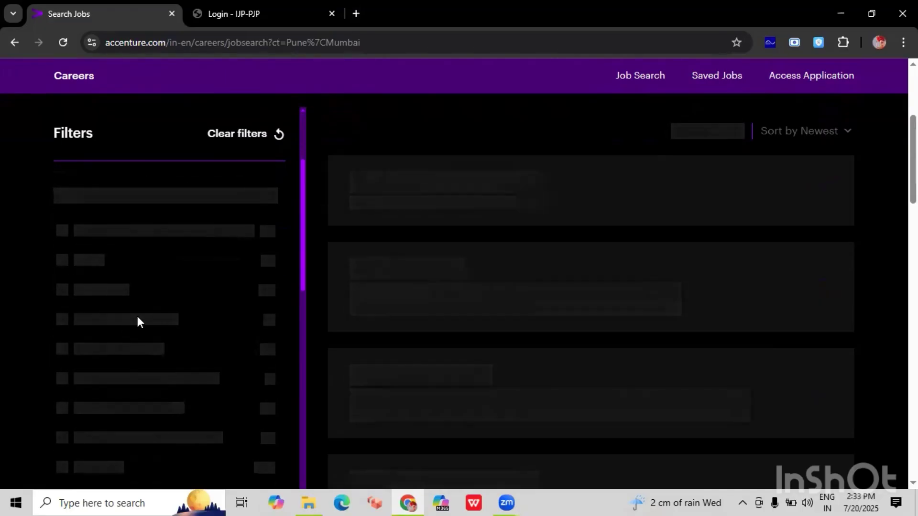
Step: Tick Software Engineering, Technology and Programming Languages under Area of Interest, leaving 2228 jobs
scroll(144, 317, "down", 4)
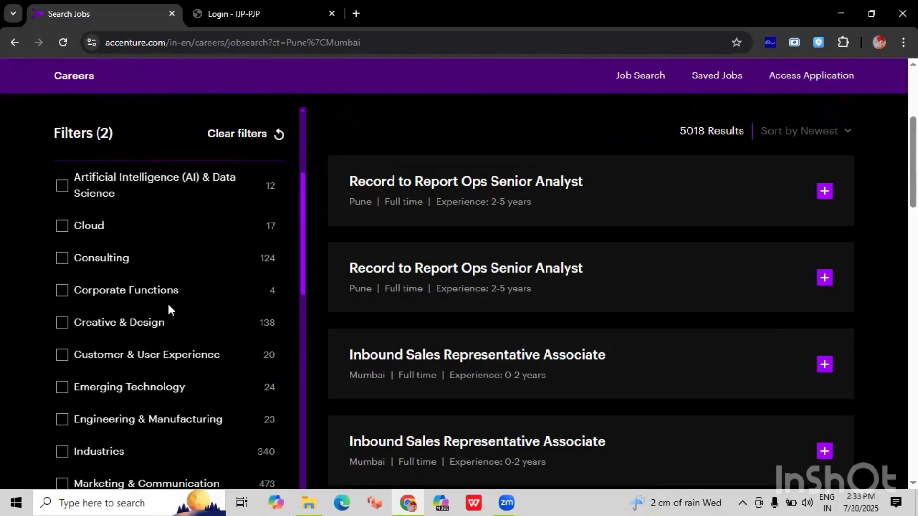
scroll(168, 302, "down", 2)
scroll(172, 309, "down", 3)
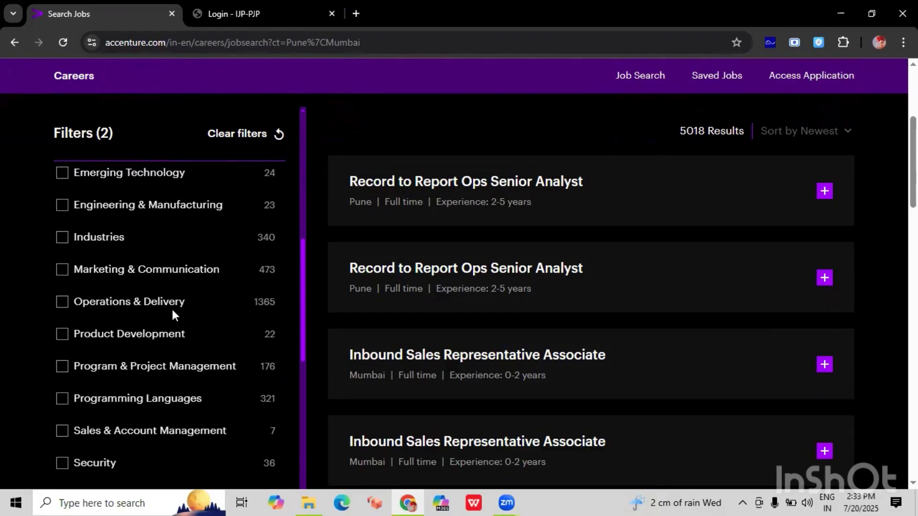
scroll(173, 311, "down", 3)
scroll(173, 311, "up", 5)
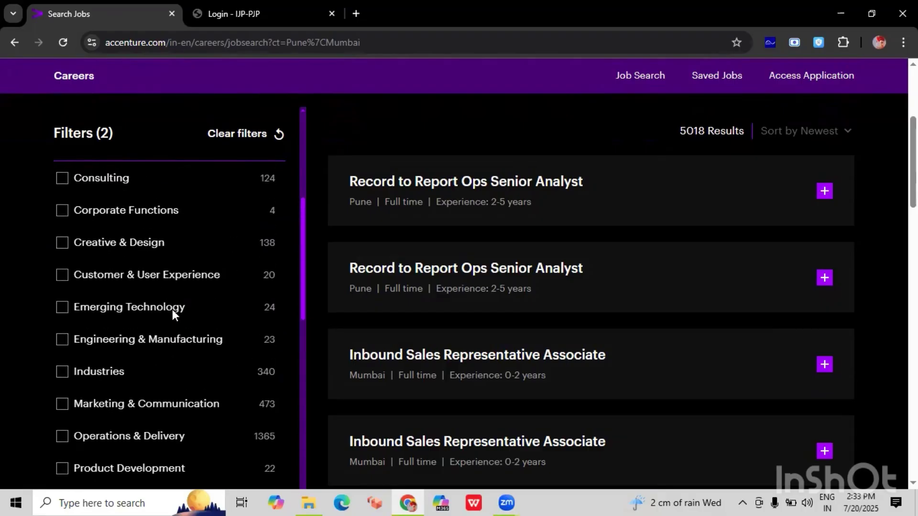
scroll(172, 309, "up", 5)
scroll(172, 309, "down", 3)
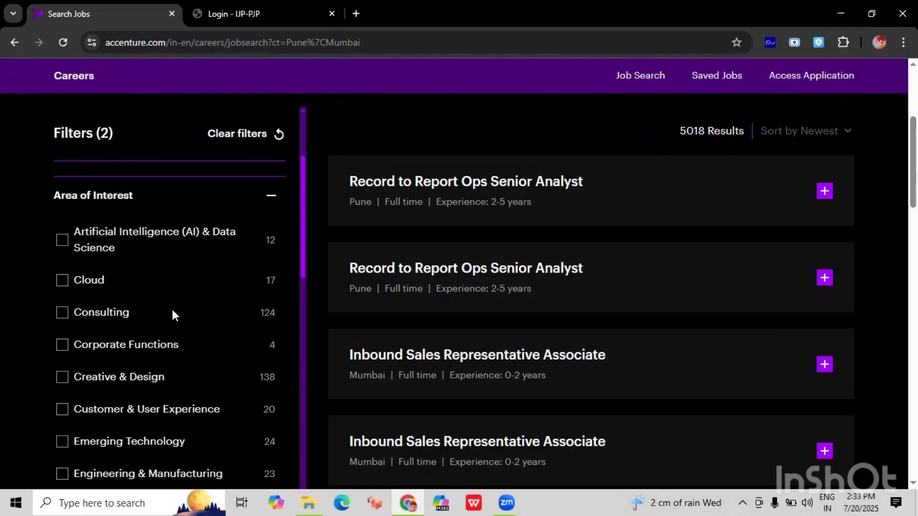
scroll(173, 312, "down", 7)
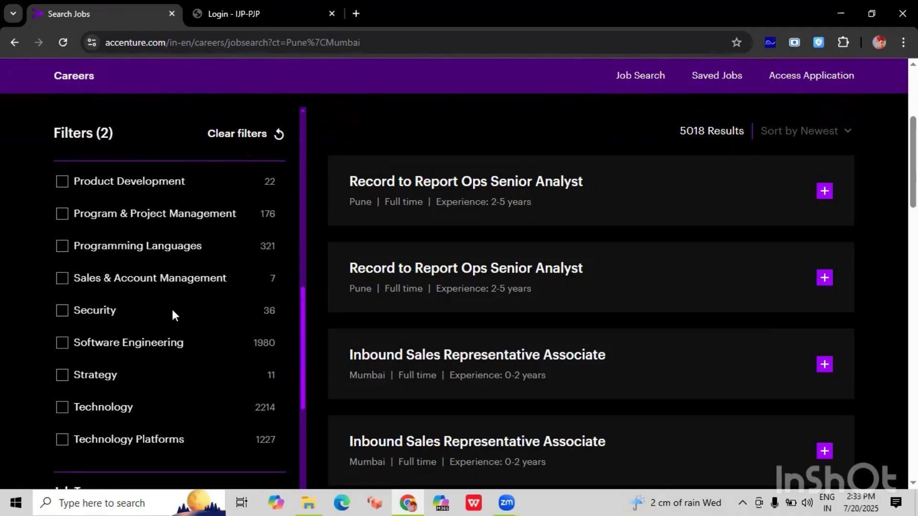
scroll(172, 315, "down", 1)
left_click(67, 295)
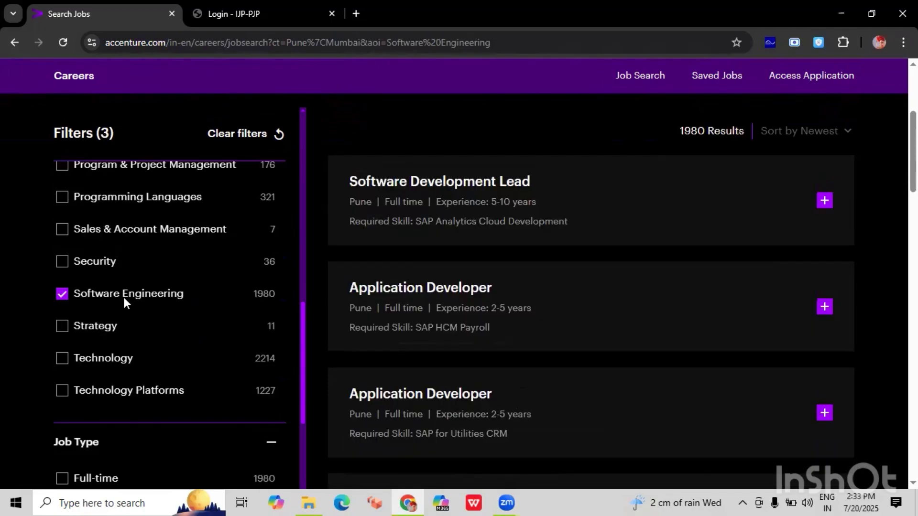
left_click(61, 359)
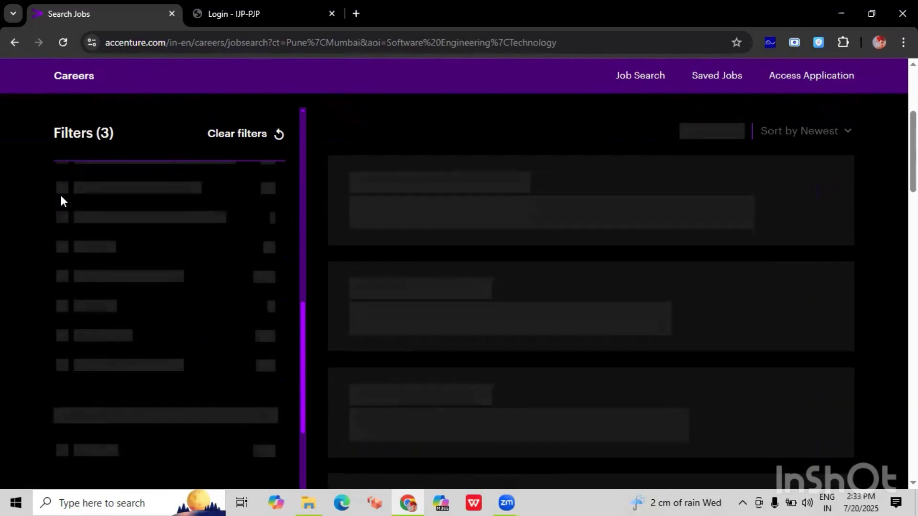
left_click(61, 198)
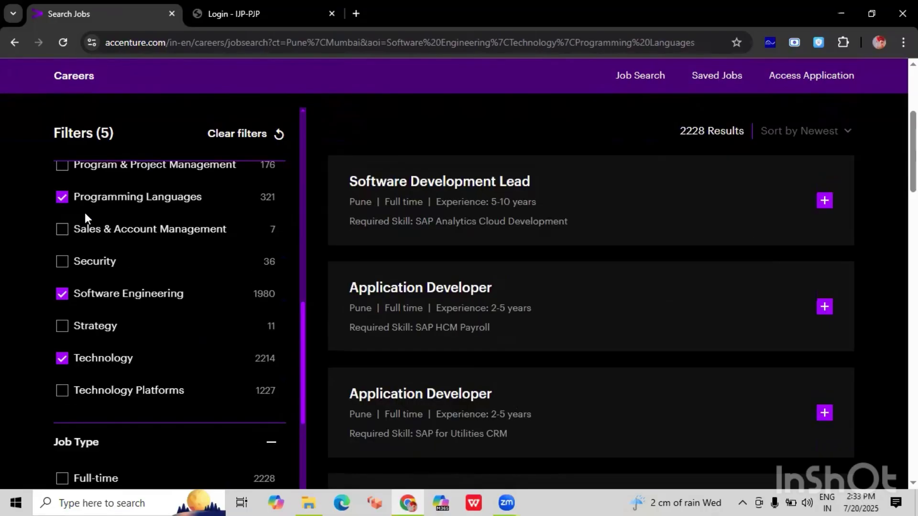
scroll(147, 290, "down", 3)
scroll(147, 289, "down", 1)
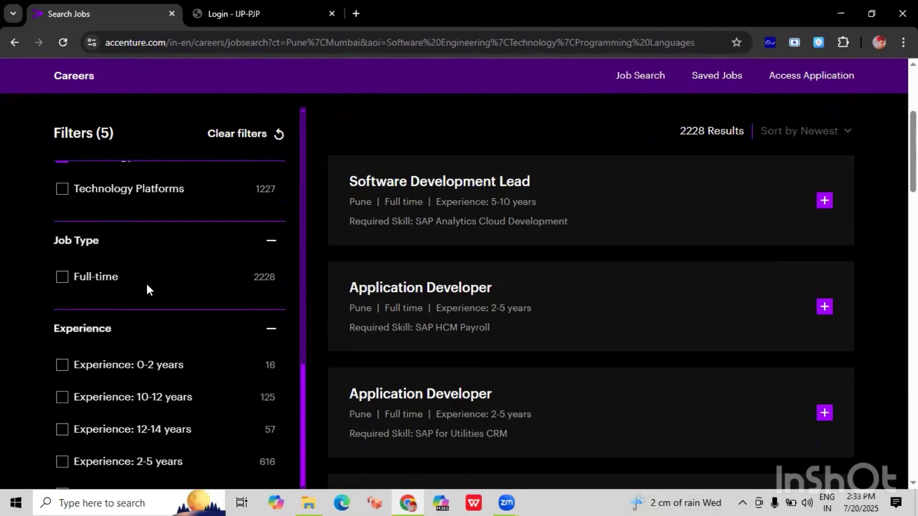
Step: Tick Full-time job type and 10-12 years experience, narrowing results to 125 jobs
left_click(61, 282)
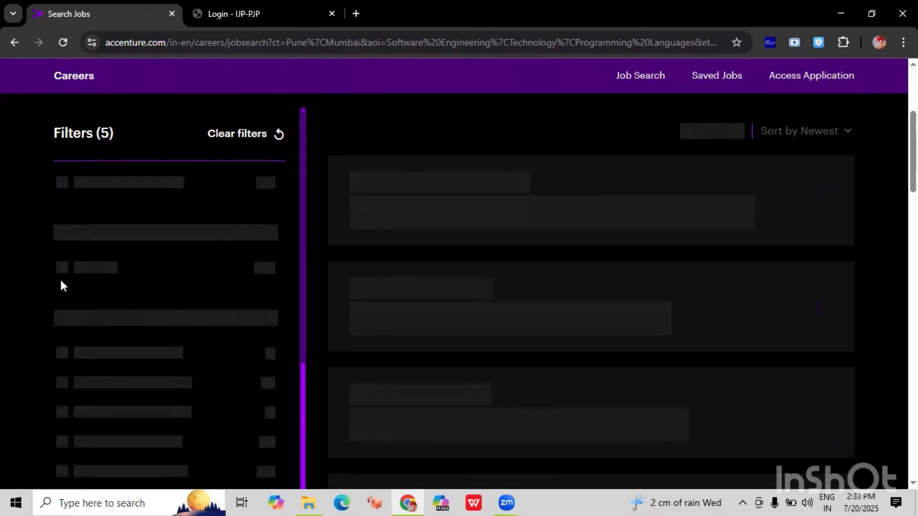
scroll(189, 283, "down", 5)
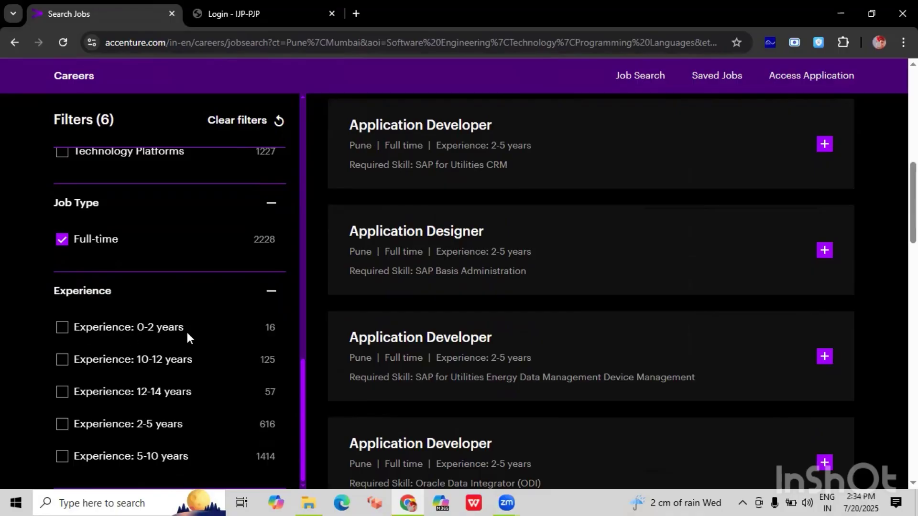
scroll(134, 381, "down", 3)
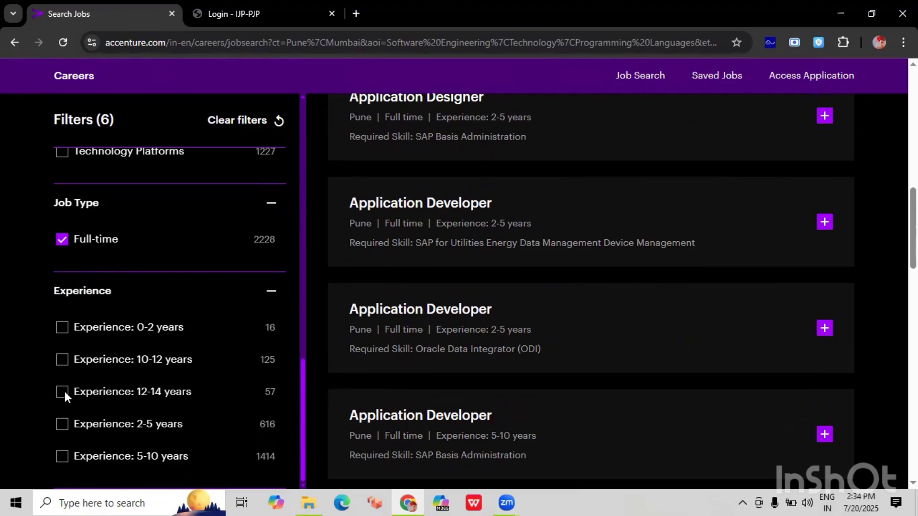
left_click(63, 359)
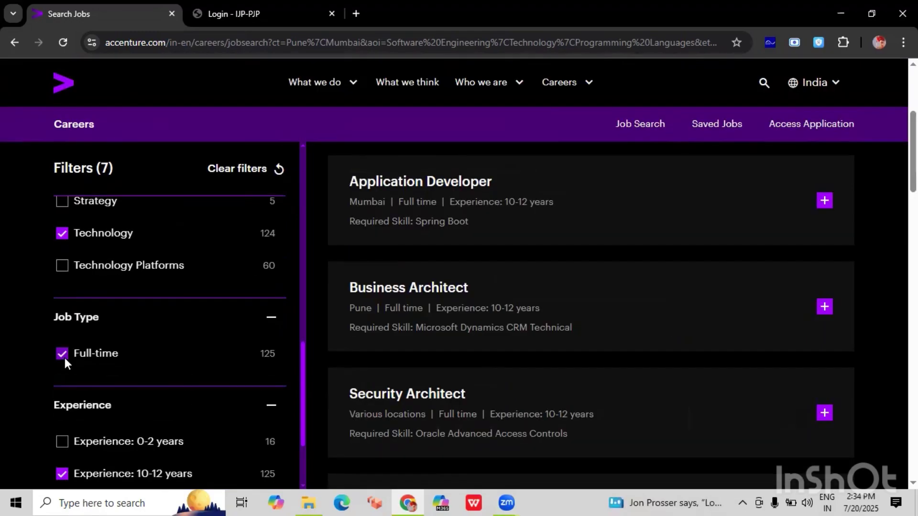
Step: Find the Application Developer (Mumbai) card and expand it to show the Custom Software Engineering Manager details
scroll(162, 366, "down", 2)
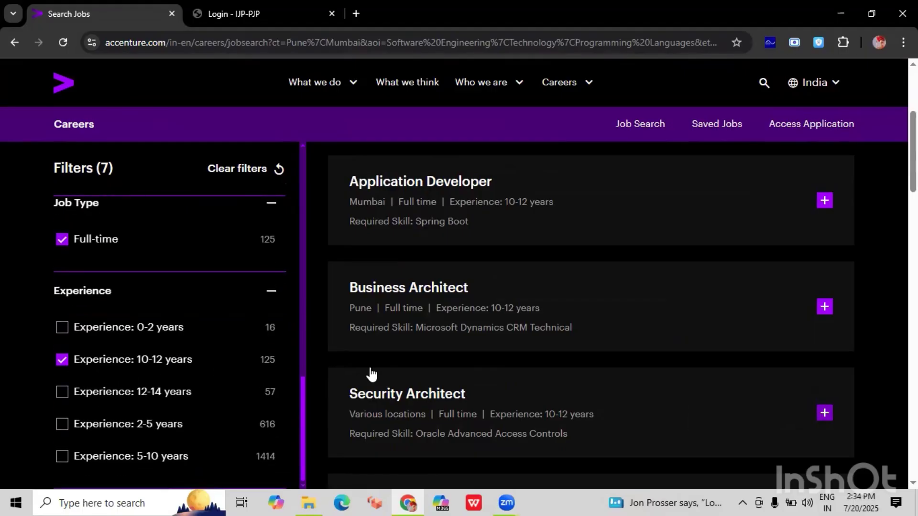
scroll(427, 363, "up", 3)
scroll(440, 334, "down", 3)
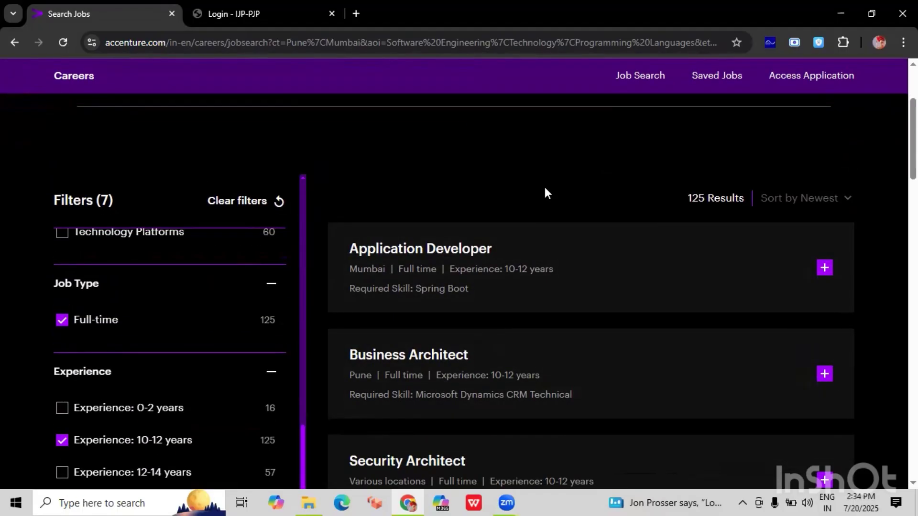
scroll(120, 363, "up", 4)
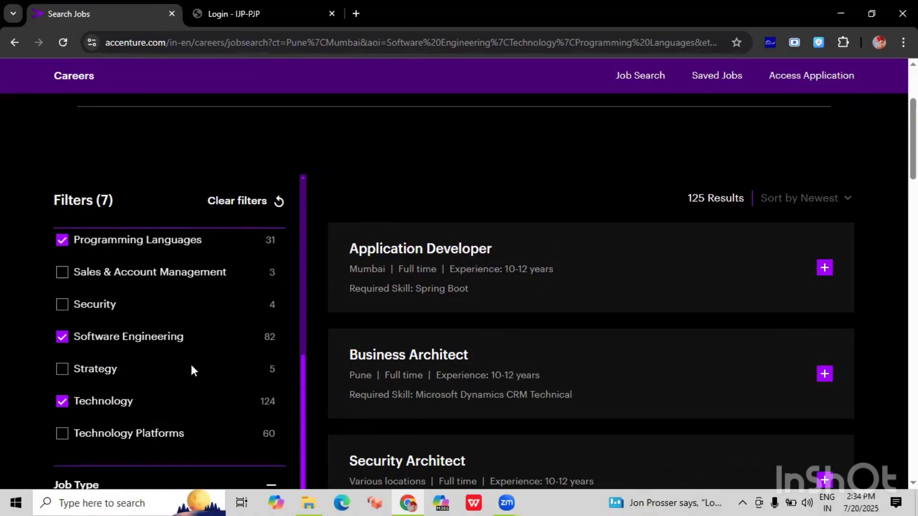
scroll(442, 212, "down", 1)
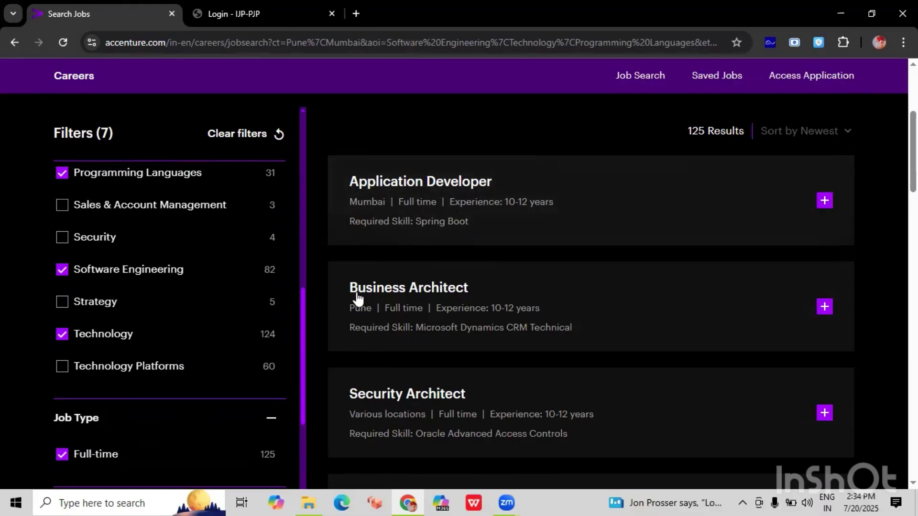
scroll(487, 288, "down", 2)
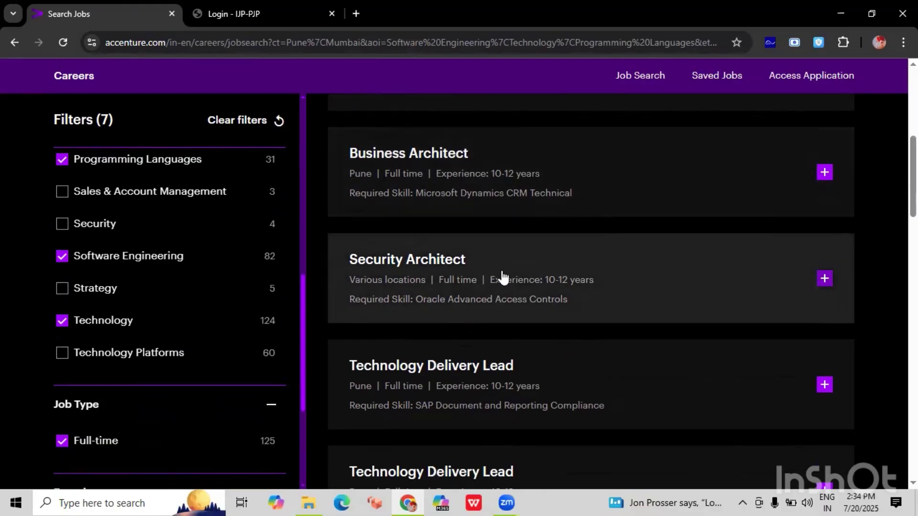
scroll(552, 325, "down", 6)
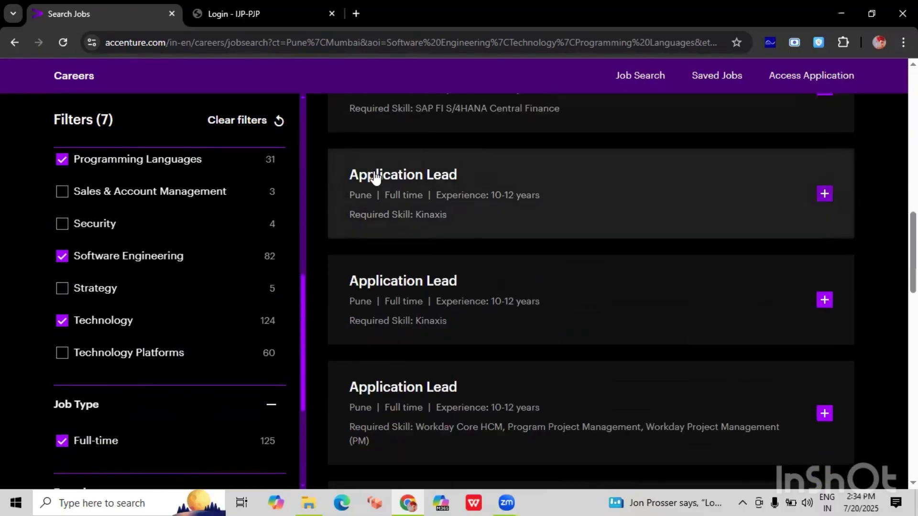
scroll(409, 268, "up", 6)
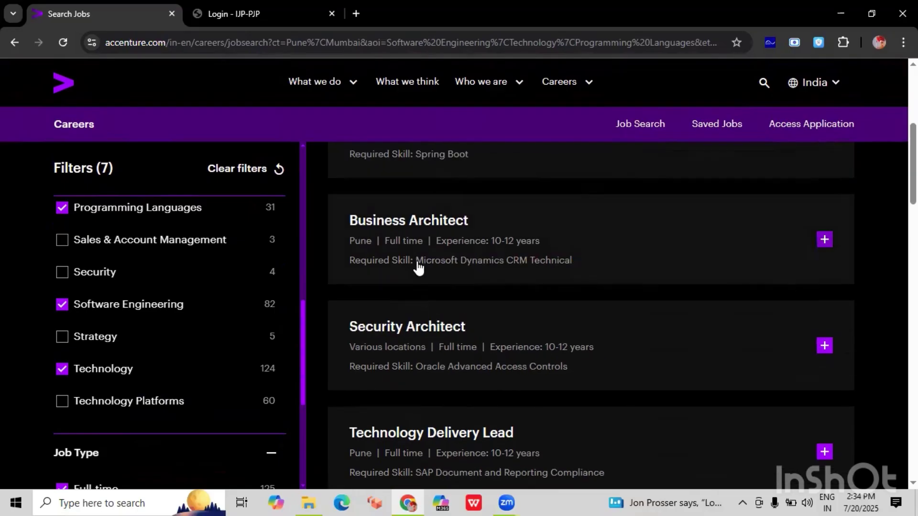
scroll(419, 270, "up", 4)
scroll(424, 312, "down", 1)
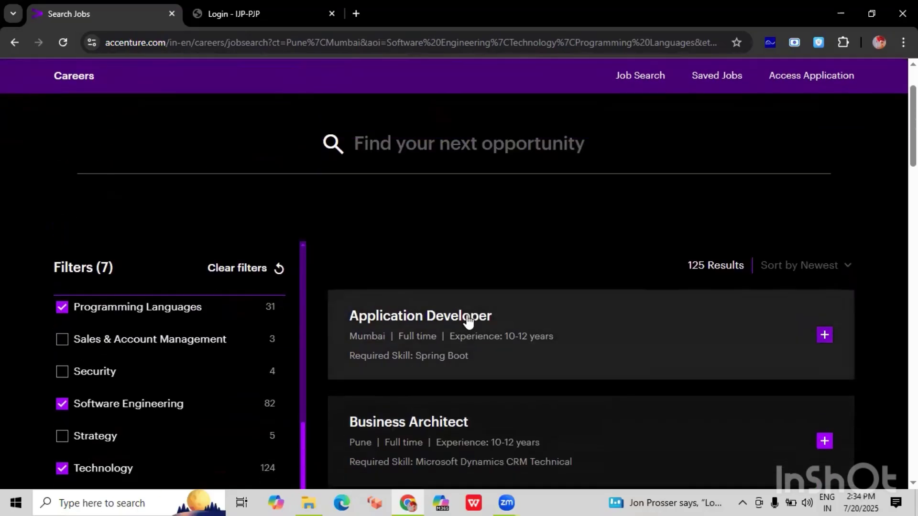
left_click(468, 322)
scroll(677, 331, "down", 2)
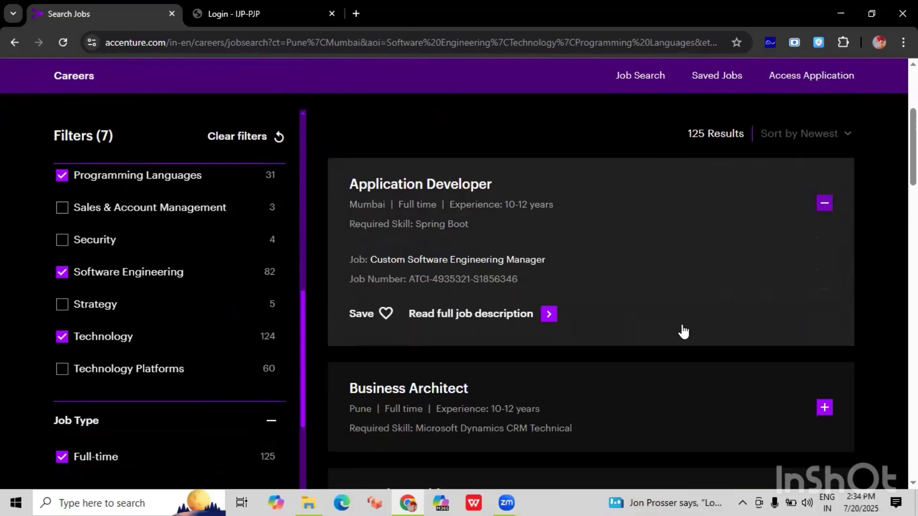
left_click(466, 314)
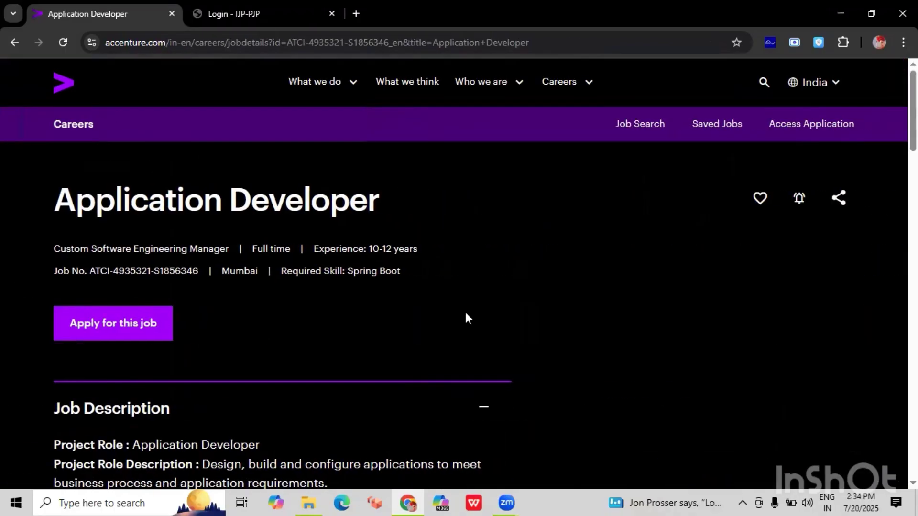
scroll(466, 313, "down", 2)
scroll(466, 315, "down", 1)
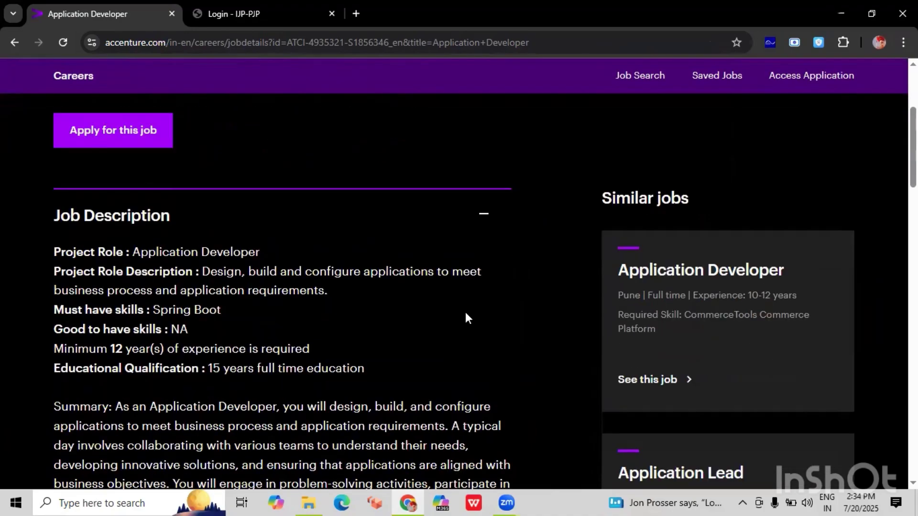
left_click_drag(156, 249, 481, 263)
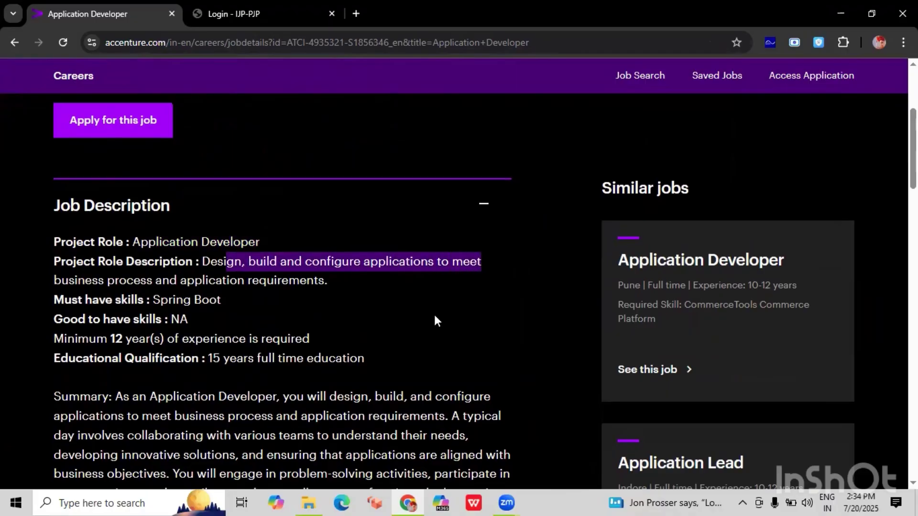
scroll(434, 317, "down", 1)
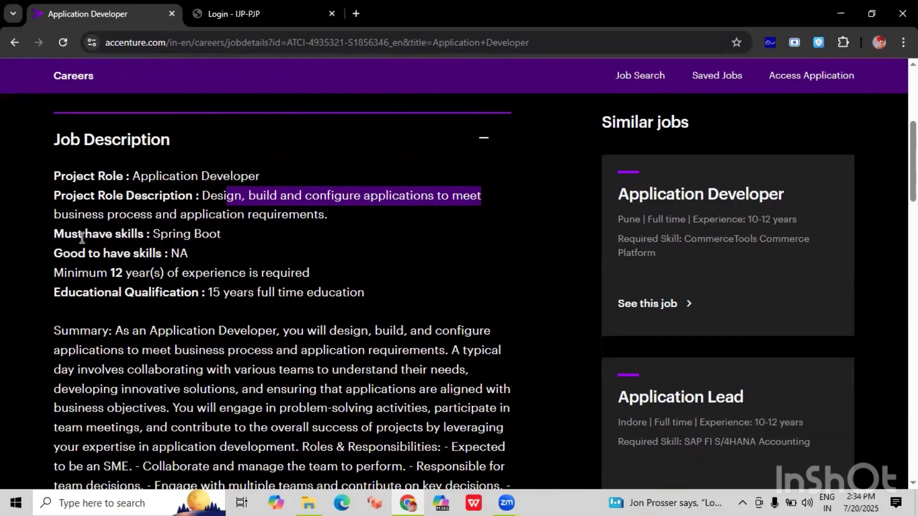
left_click(197, 241)
left_click_drag(221, 235, 159, 235)
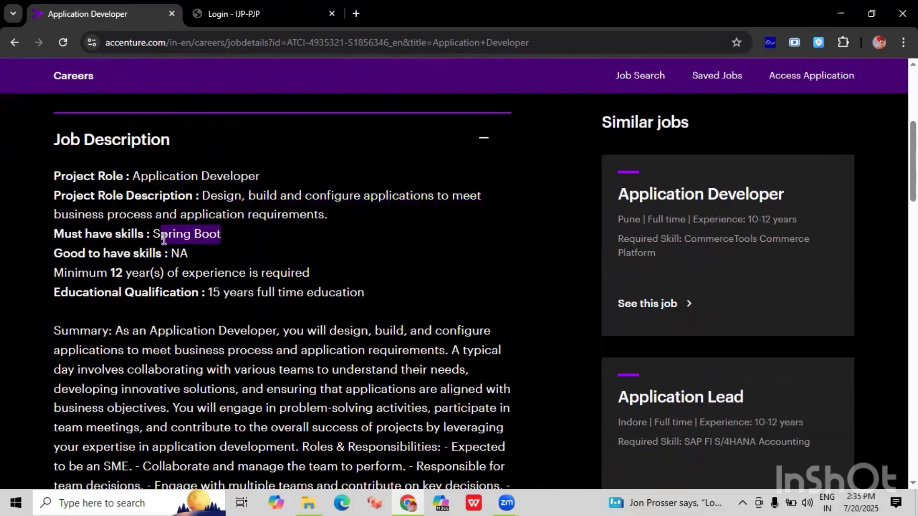
left_click(180, 234)
scroll(277, 250, "down", 1)
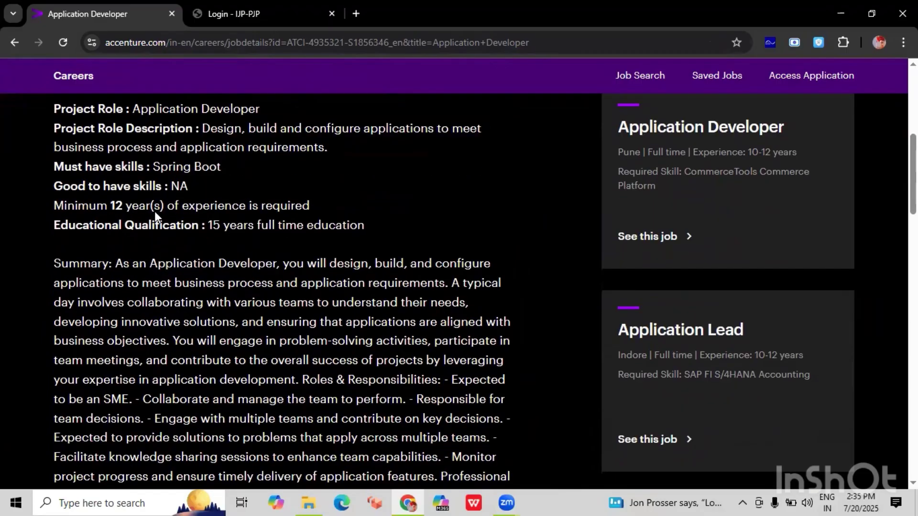
left_click_drag(111, 206, 161, 206)
scroll(180, 245, "down", 1)
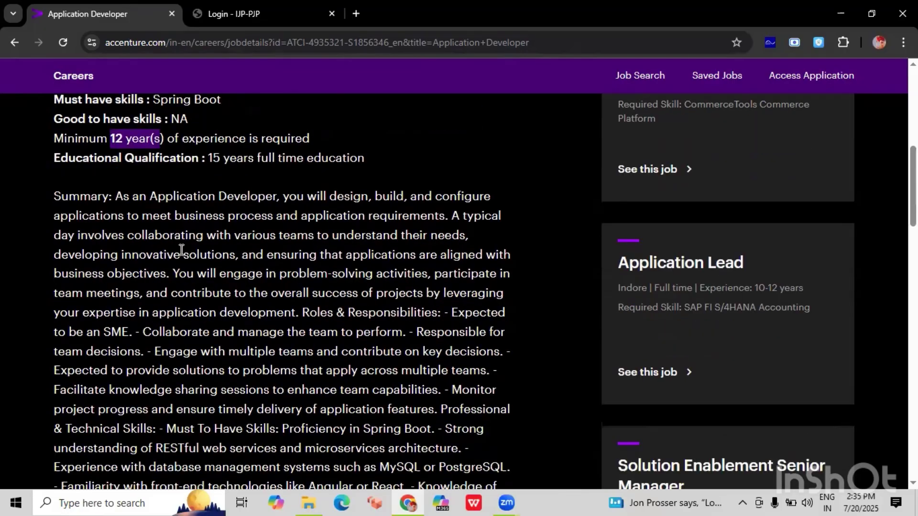
left_click_drag(70, 194, 105, 194)
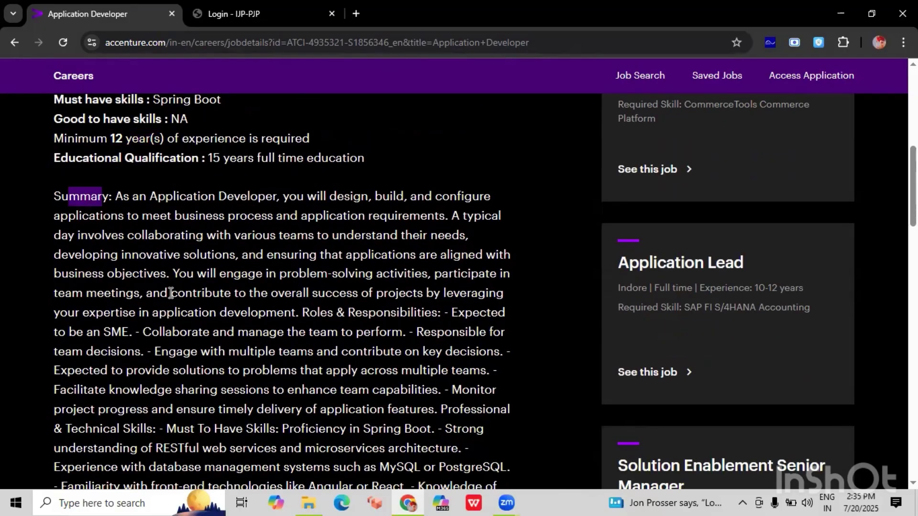
scroll(173, 296, "down", 1)
scroll(173, 297, "down", 2)
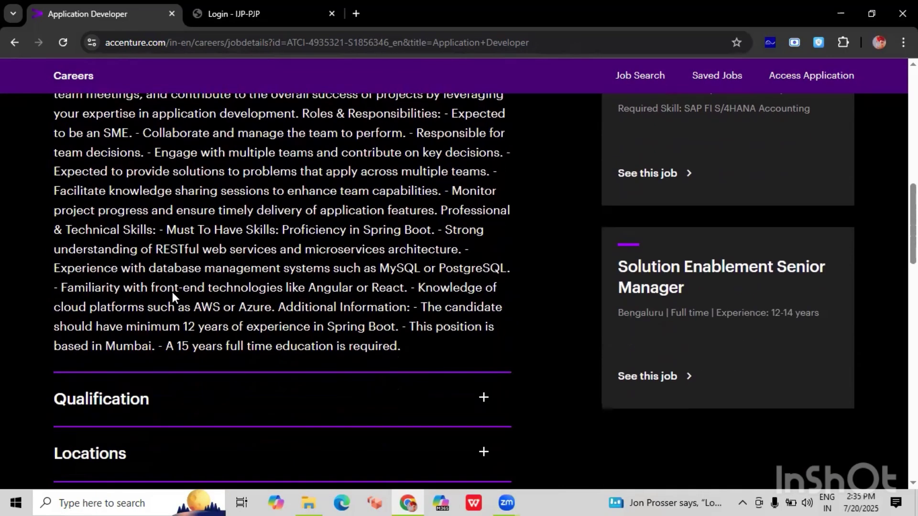
left_click_drag(416, 356, 354, 289)
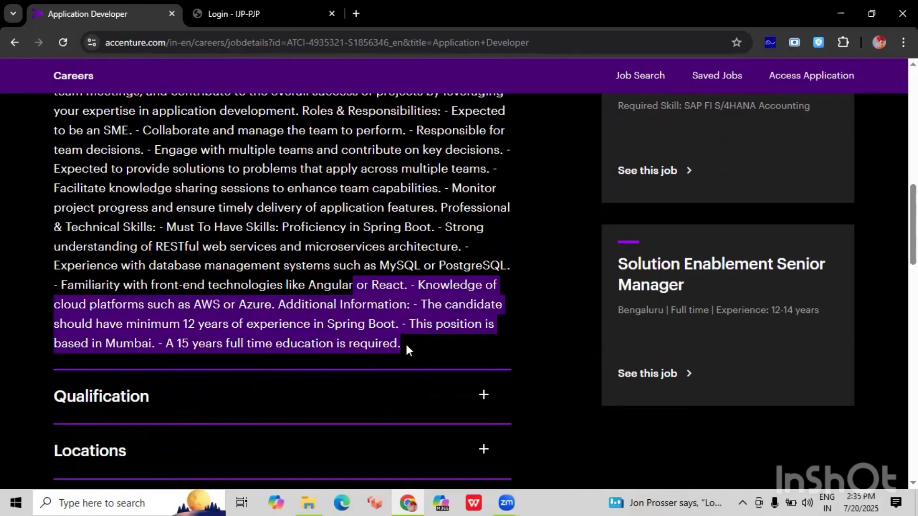
scroll(336, 267, "up", 3)
scroll(336, 268, "up", 1)
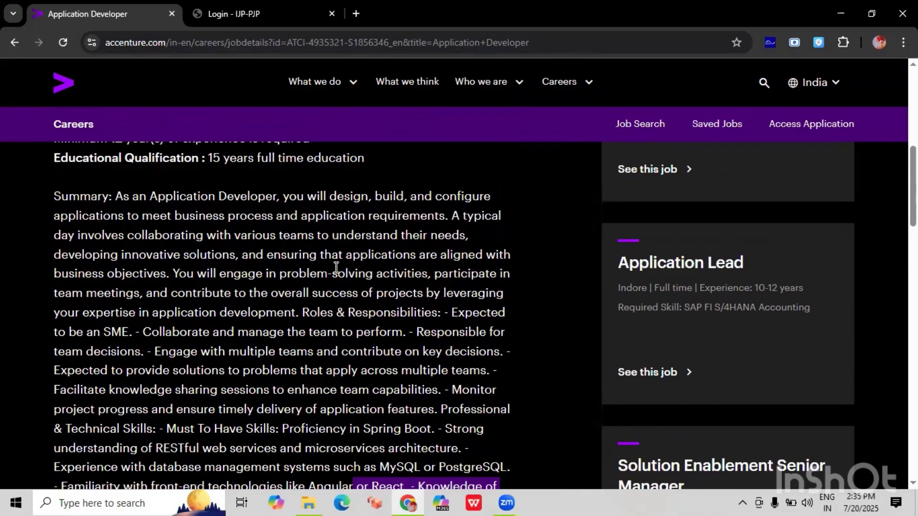
scroll(336, 268, "down", 1)
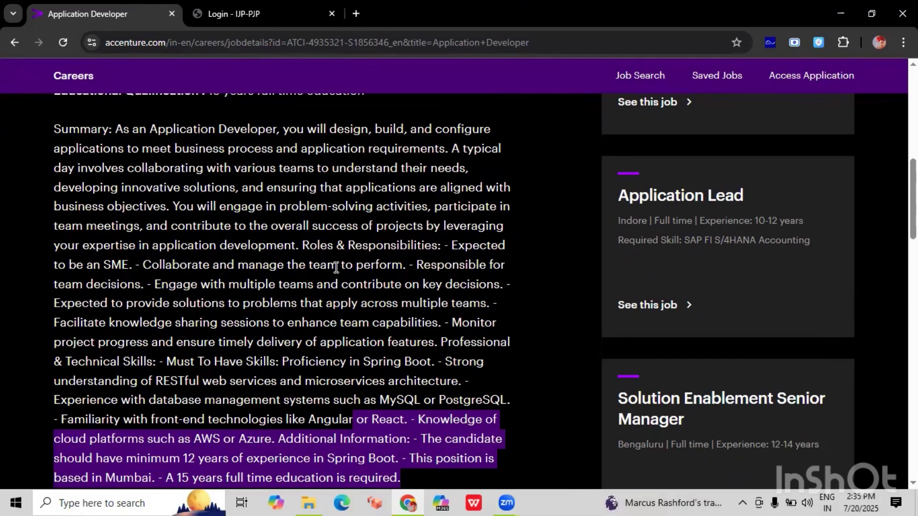
scroll(336, 268, "up", 6)
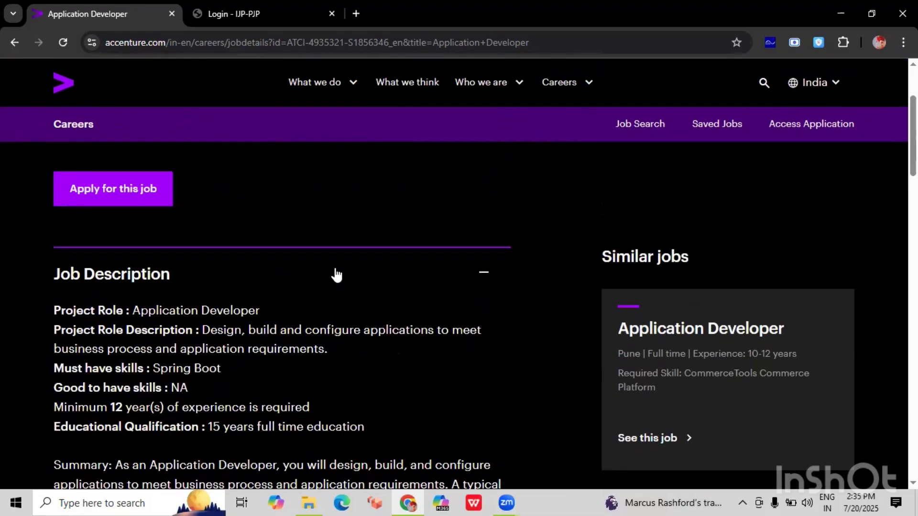
scroll(336, 275, "up", 3)
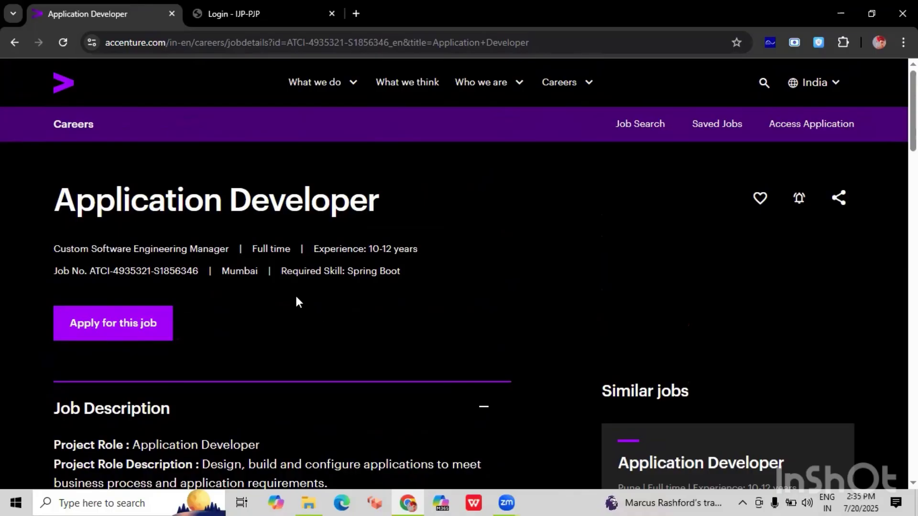
left_click_drag(176, 273, 99, 272)
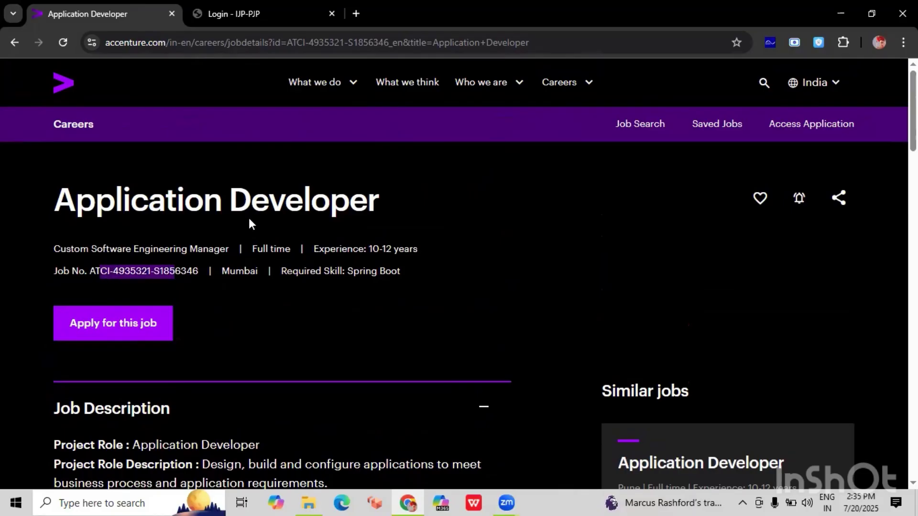
scroll(269, 329, "down", 1)
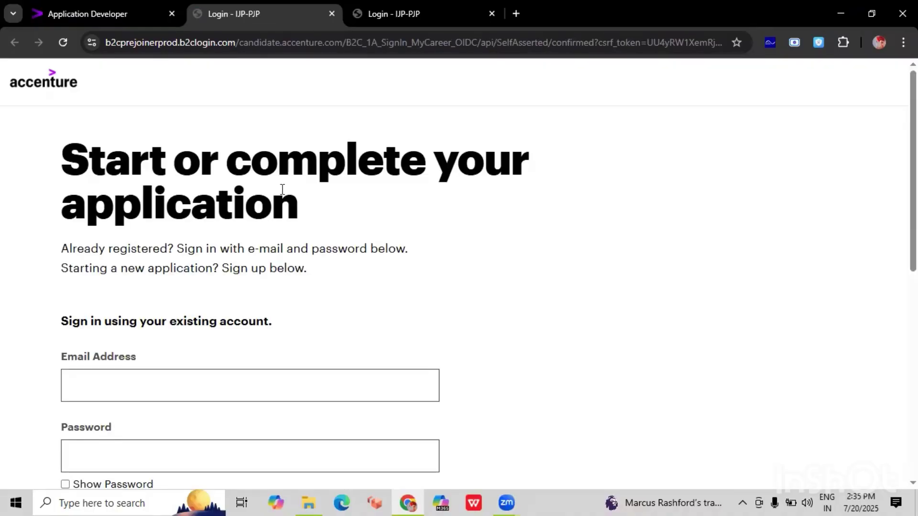
Step: Review the sign-in page's email and password fields and the Start Application option
scroll(320, 253, "down", 1)
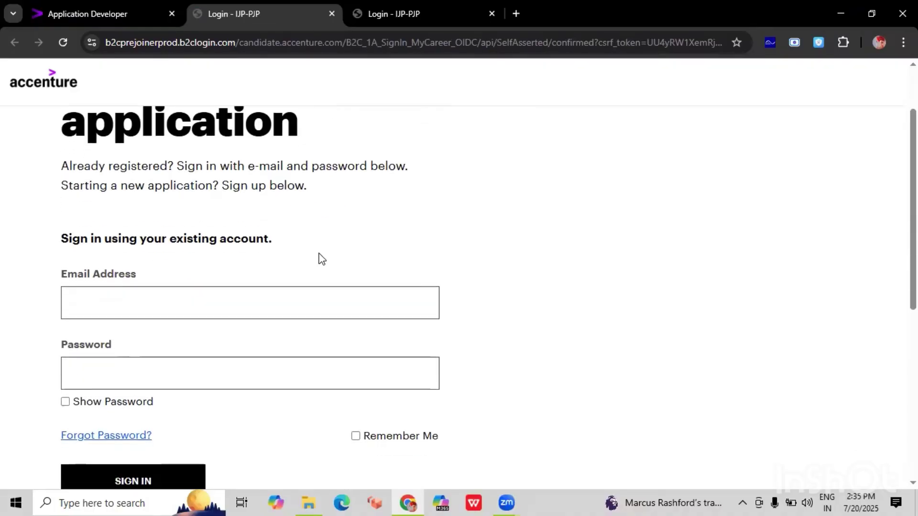
scroll(321, 259, "down", 1)
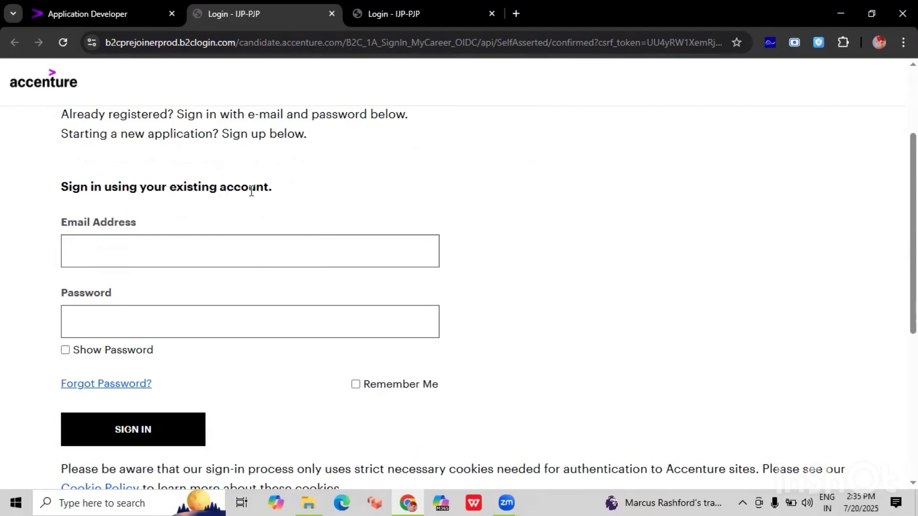
scroll(250, 191, "down", 1)
scroll(262, 236, "down", 2)
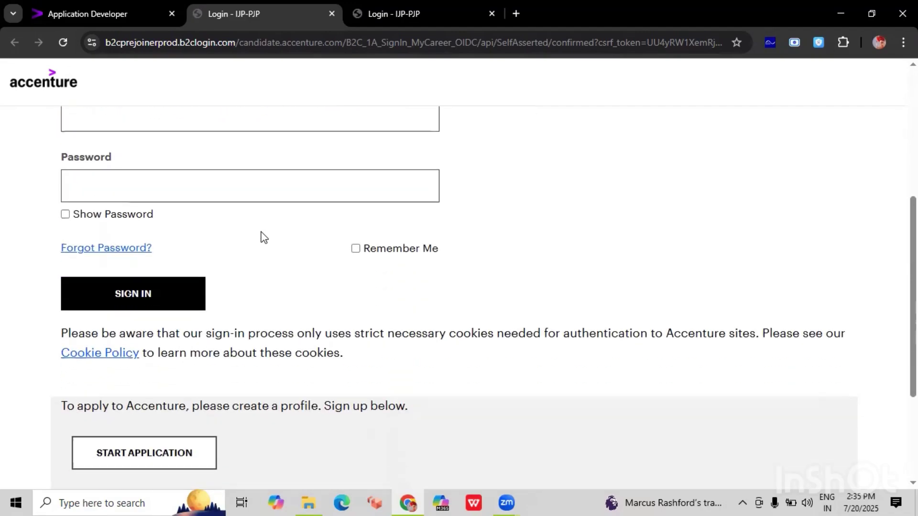
scroll(262, 258, "down", 1)
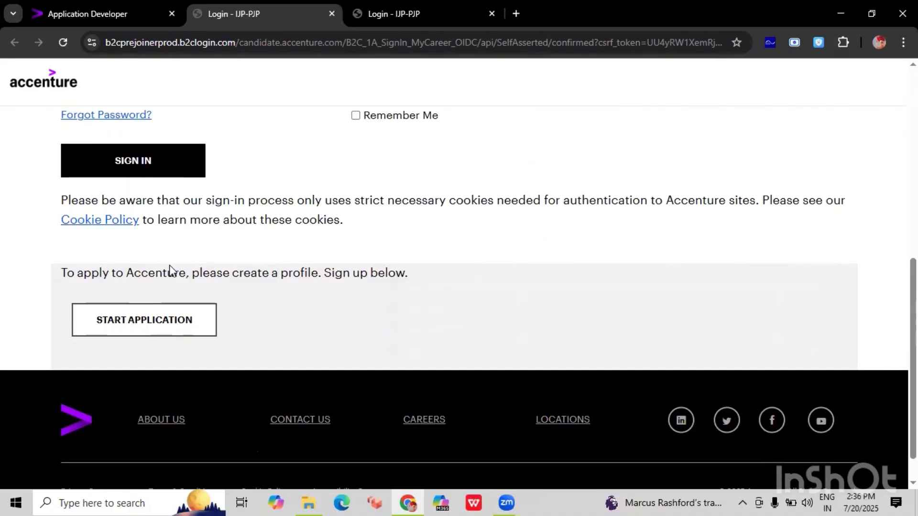
scroll(170, 269, "up", 3)
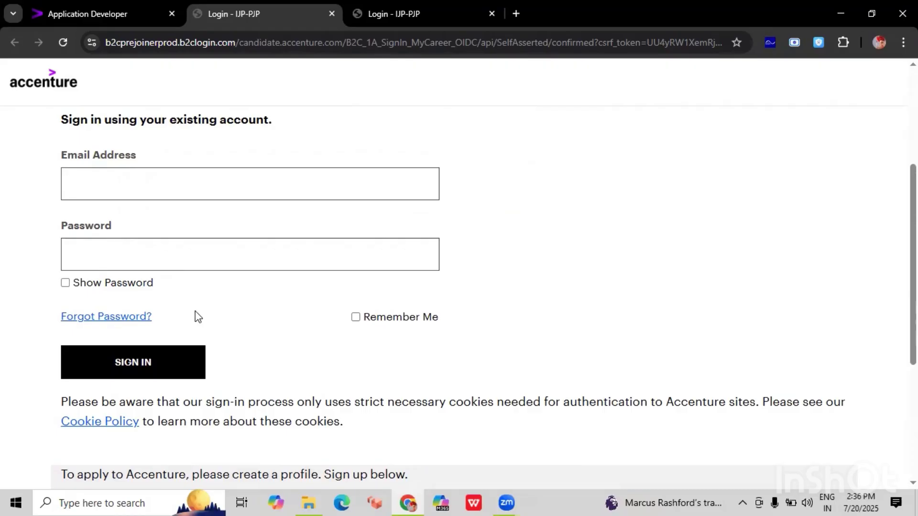
left_click(110, 187)
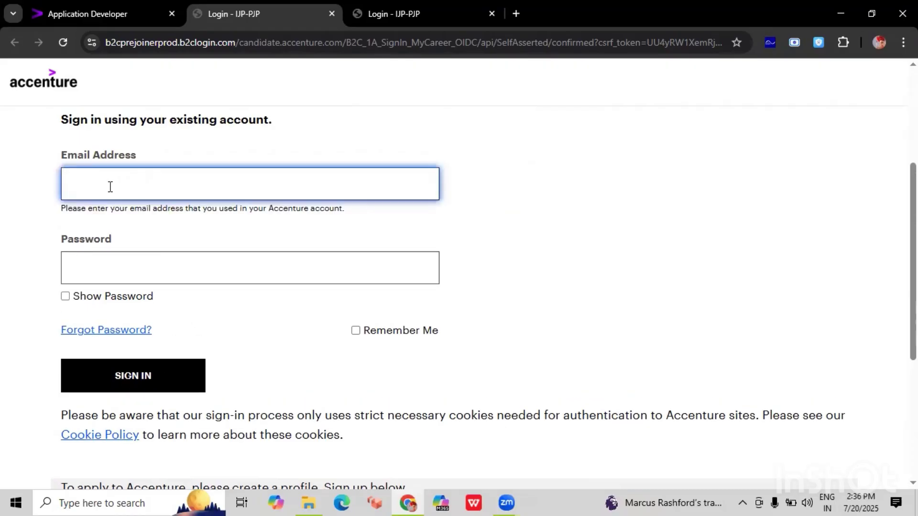
left_click(104, 261)
scroll(183, 308, "down", 1)
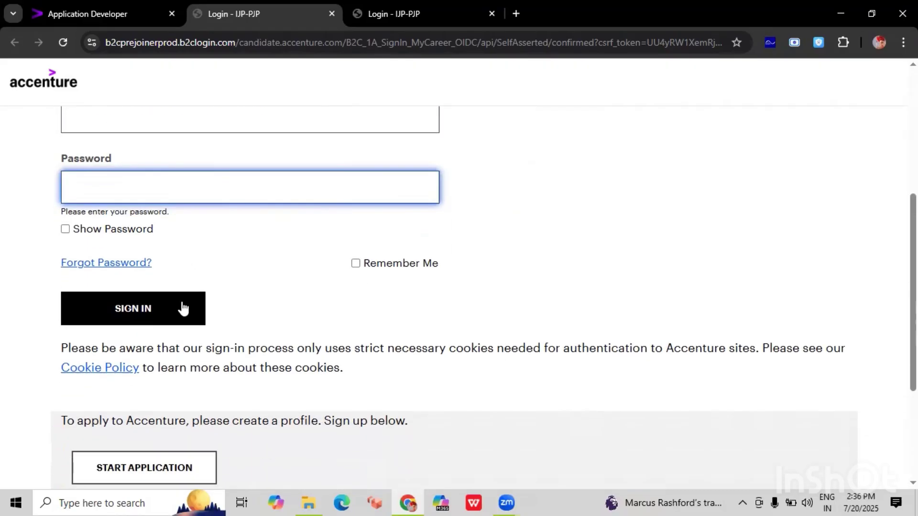
scroll(303, 390, "down", 1)
key("ctrl+l")
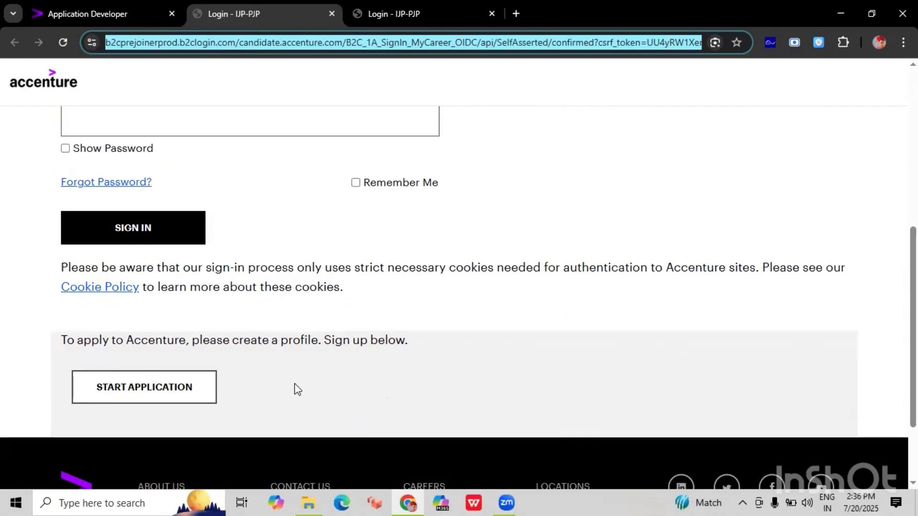
Step: Start a new application and enter the candidate's e-mail address under Sign In Details
left_click(158, 391)
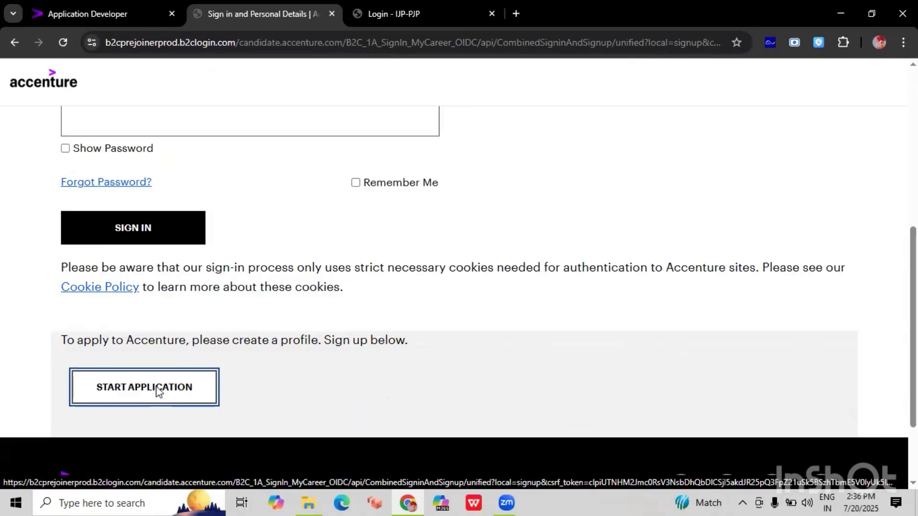
scroll(376, 287, "down", 2)
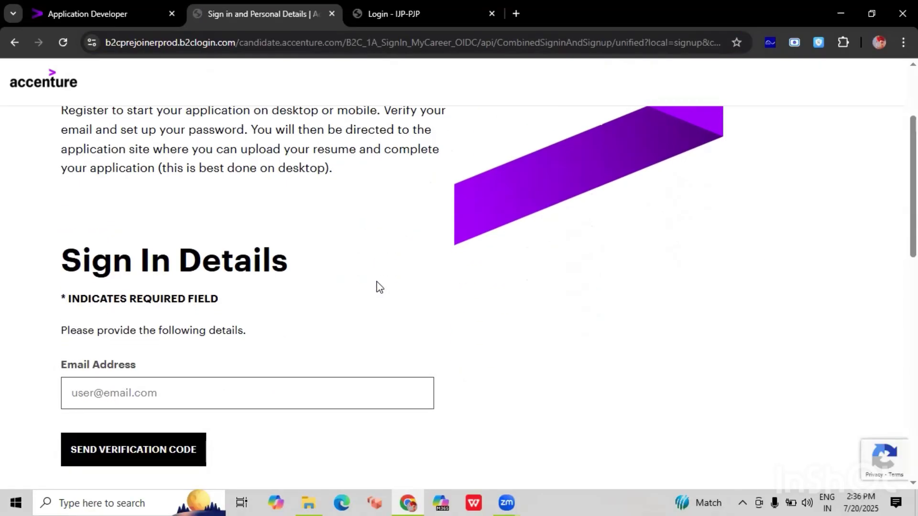
scroll(376, 286, "down", 3)
left_click(163, 329)
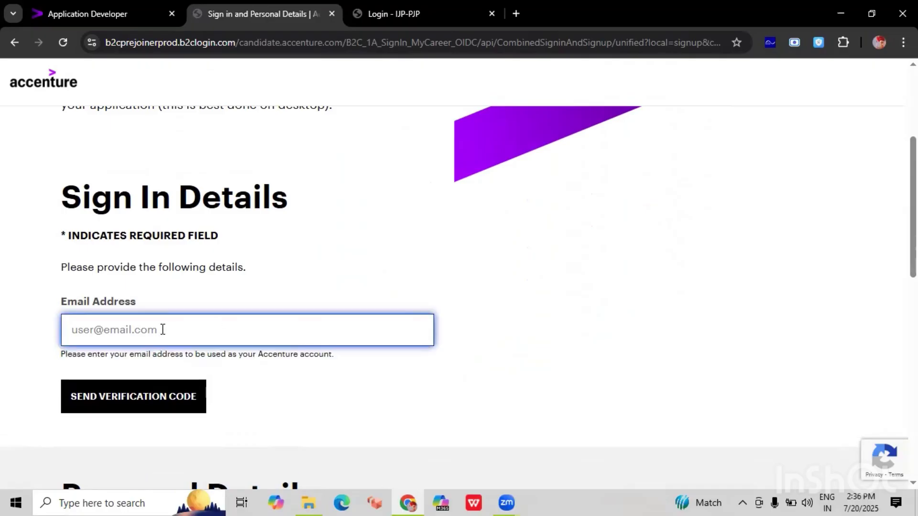
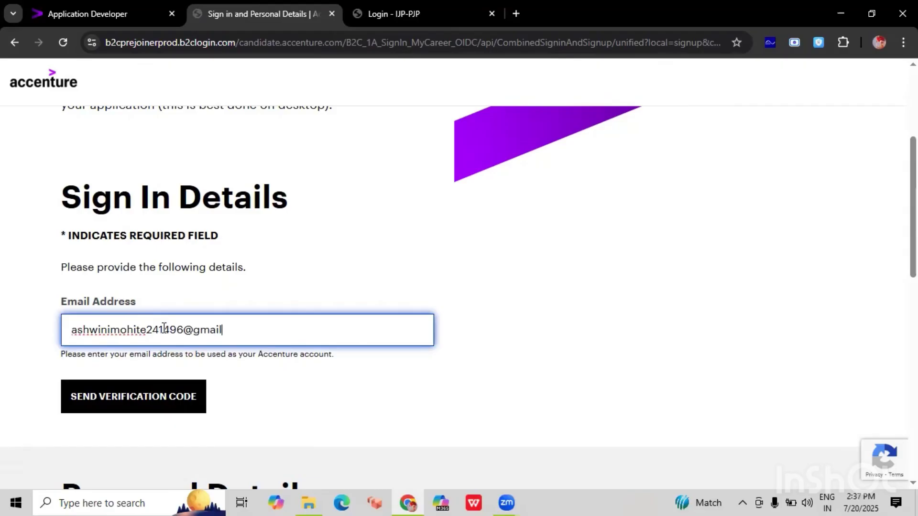
Step: Request a verification code for the entered e-mail address
left_click(133, 398)
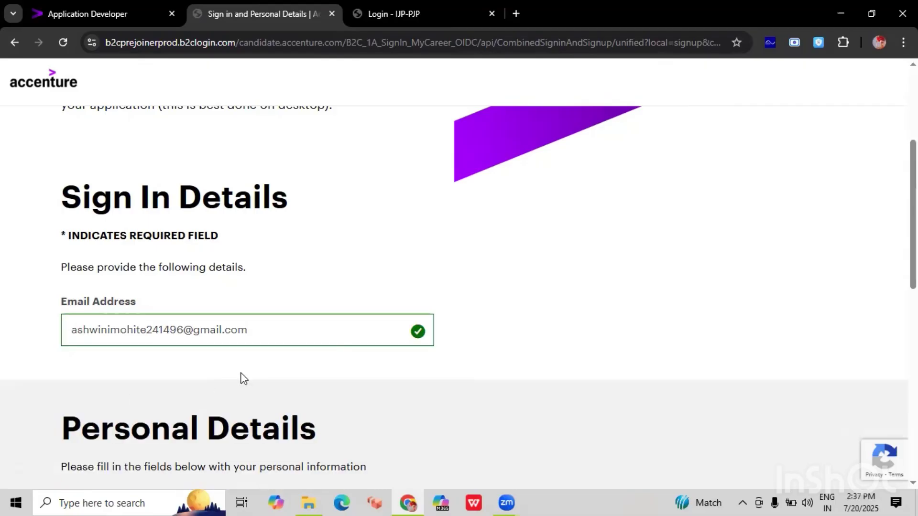
scroll(240, 377, "down", 1)
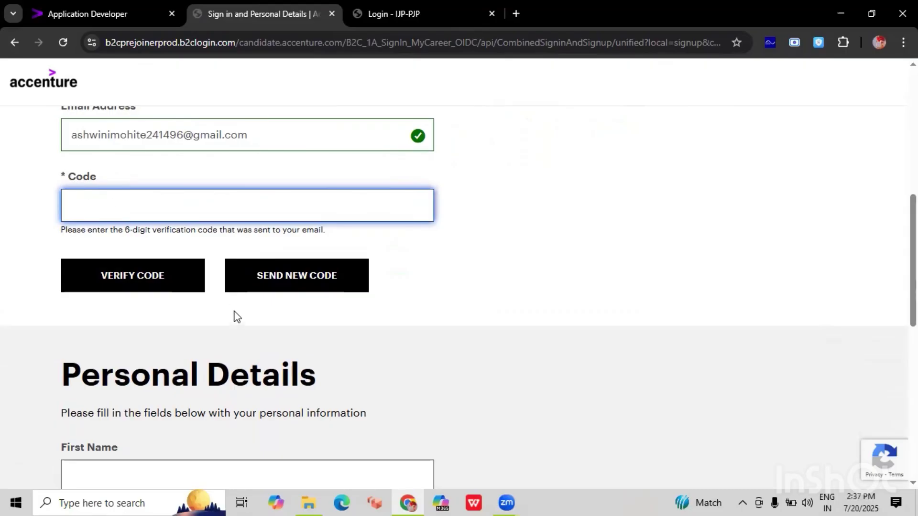
scroll(234, 318, "down", 1)
scroll(169, 346, "up", 1)
scroll(222, 352, "down", 3)
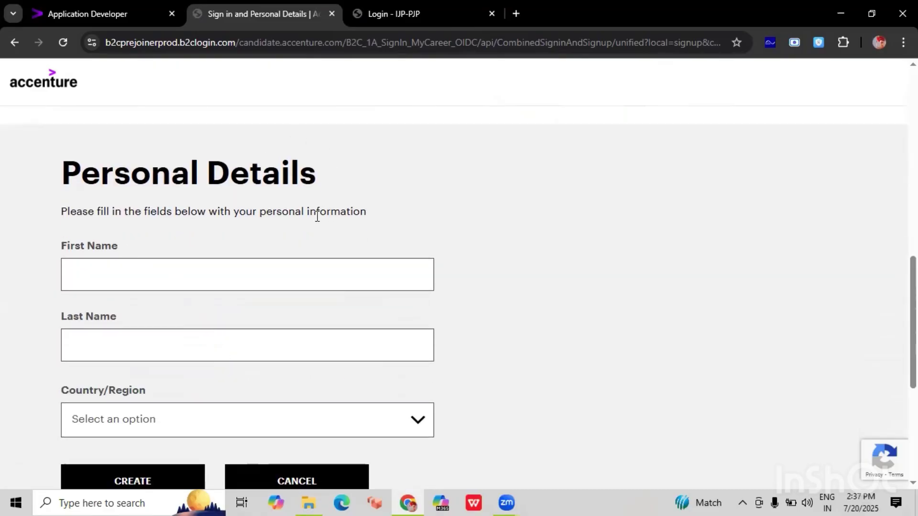
Step: Enter the candidate's first and last name and choose India as Country/Region
left_click(79, 273)
scroll(144, 297, "down", 1)
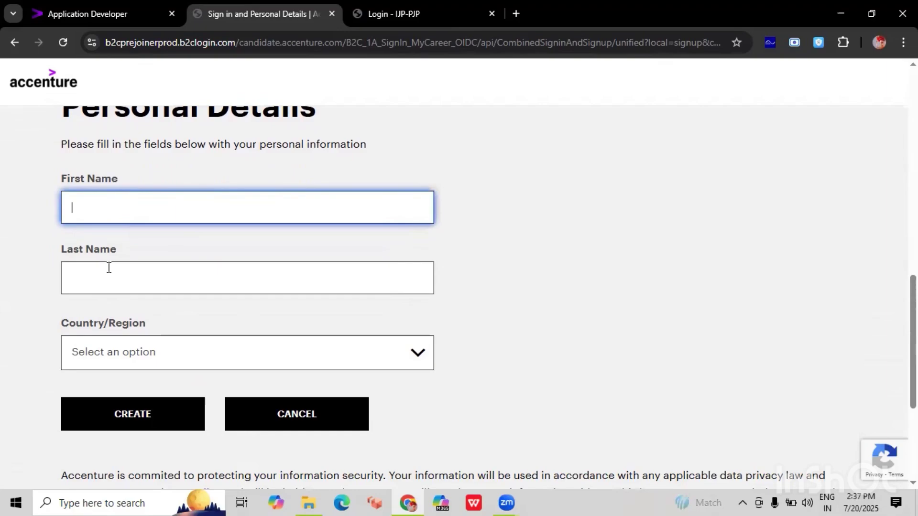
left_click(111, 270)
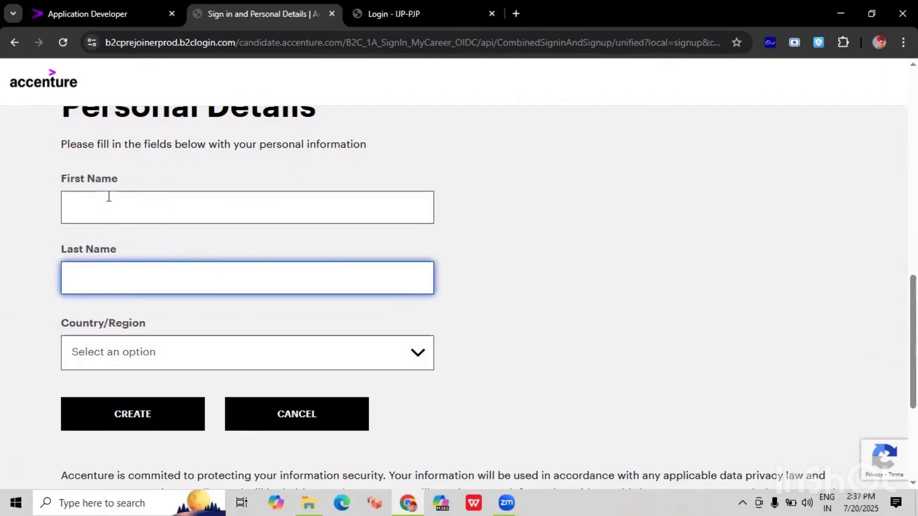
left_click(96, 204)
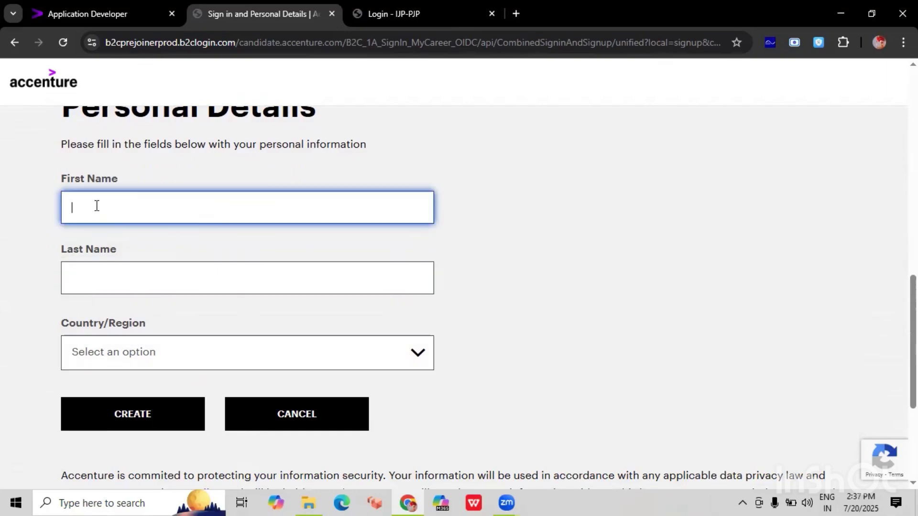
key("Tab")
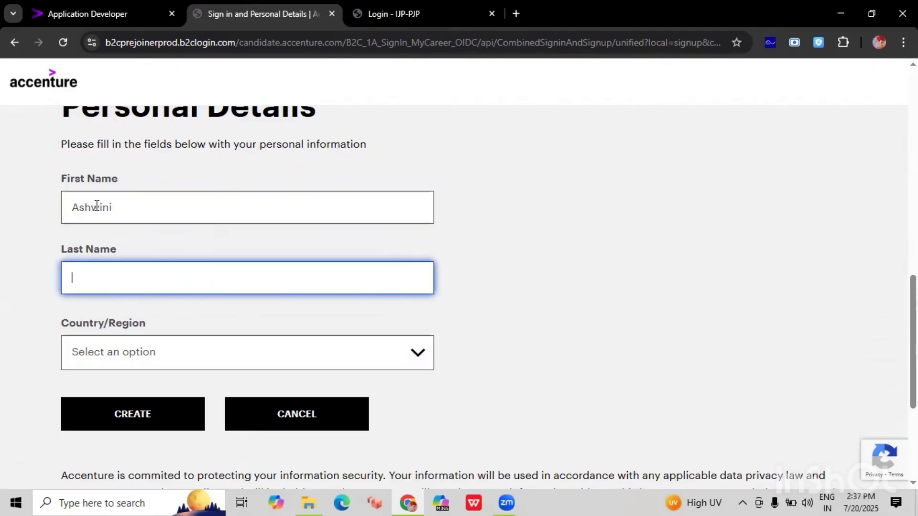
key("Tab")
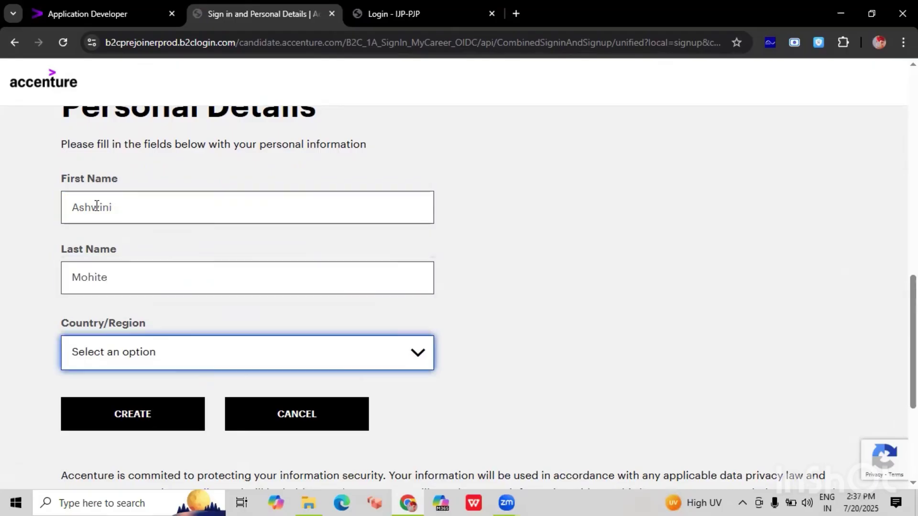
type("in")
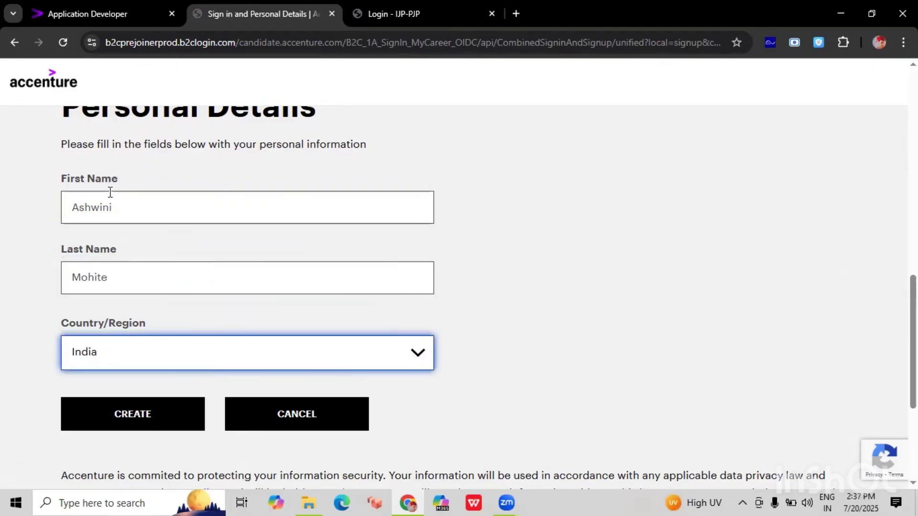
left_click(127, 416)
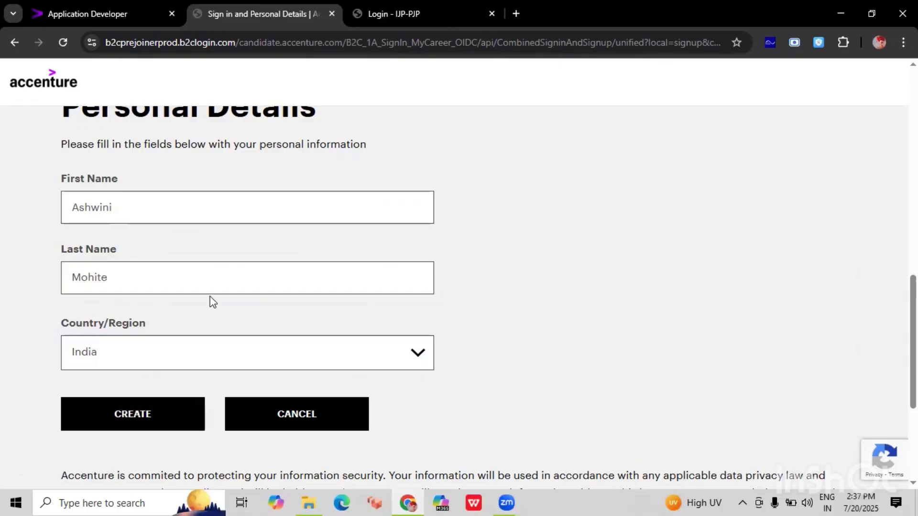
scroll(210, 301, "up", 5)
scroll(210, 301, "down", 6)
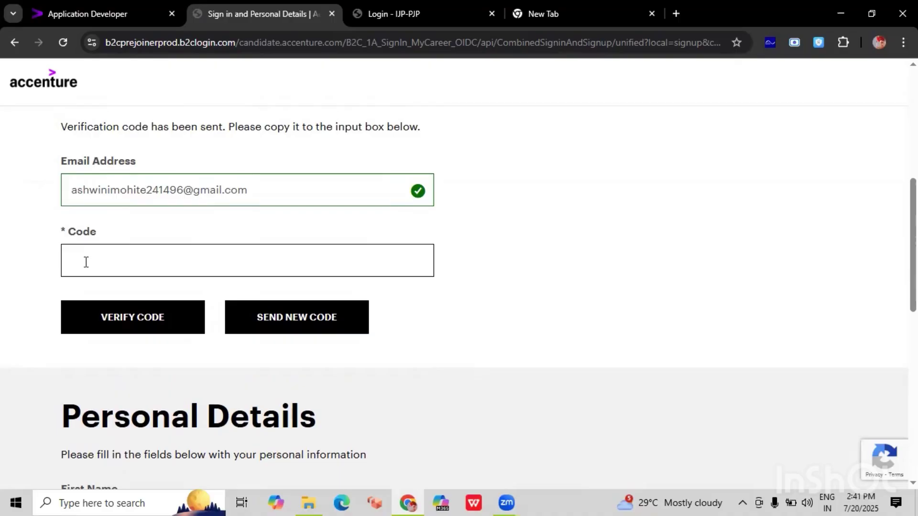
Step: Verify the e-mail with the 6-digit emailed code and submit the profile with Create
left_click(86, 262)
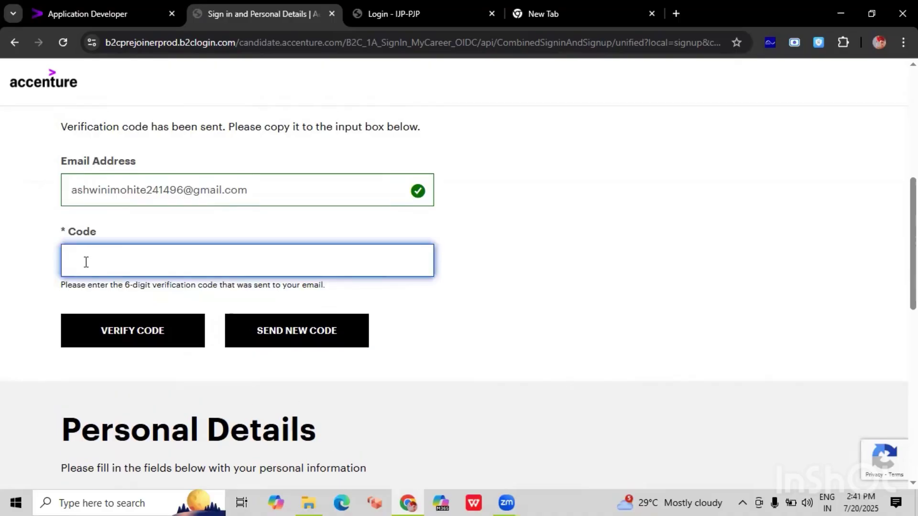
left_click(131, 325)
scroll(177, 315, "down", 7)
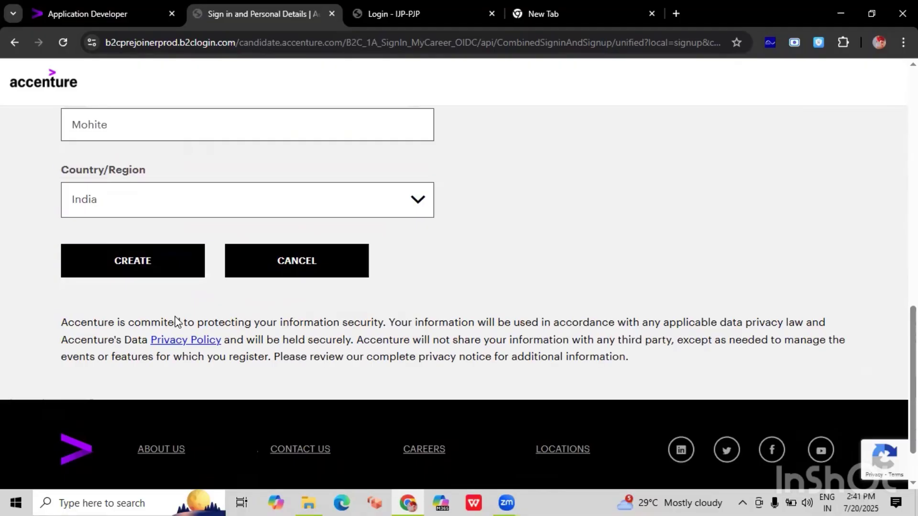
scroll(142, 366, "up", 3)
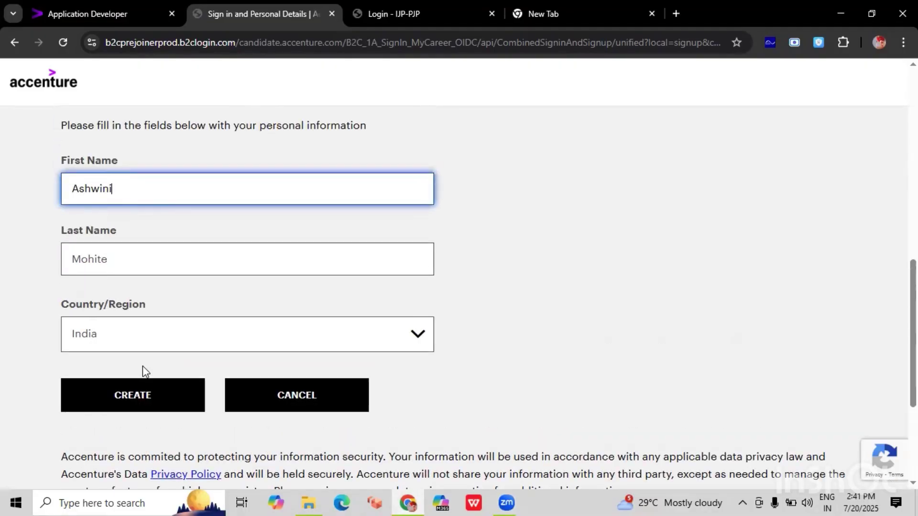
left_click(140, 397)
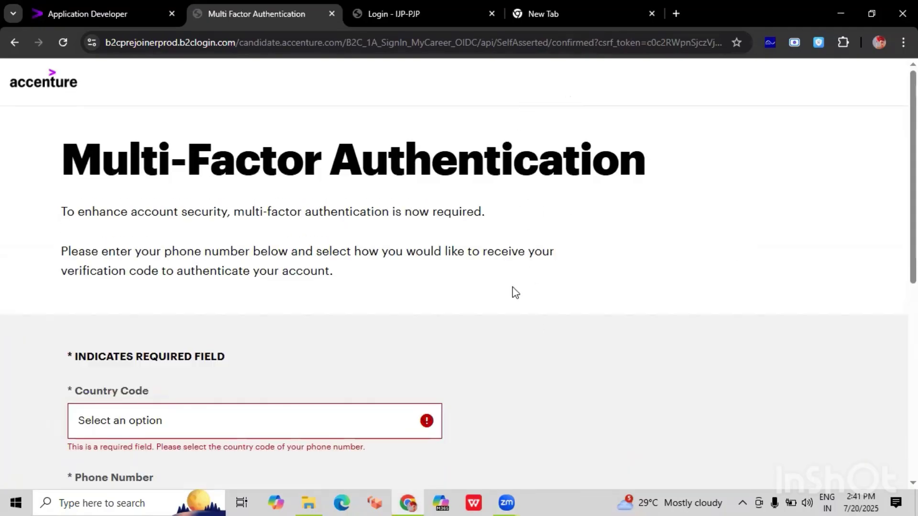
Step: Set the MFA country code to India (+91)
scroll(495, 356, "down", 1)
scroll(493, 357, "up", 1)
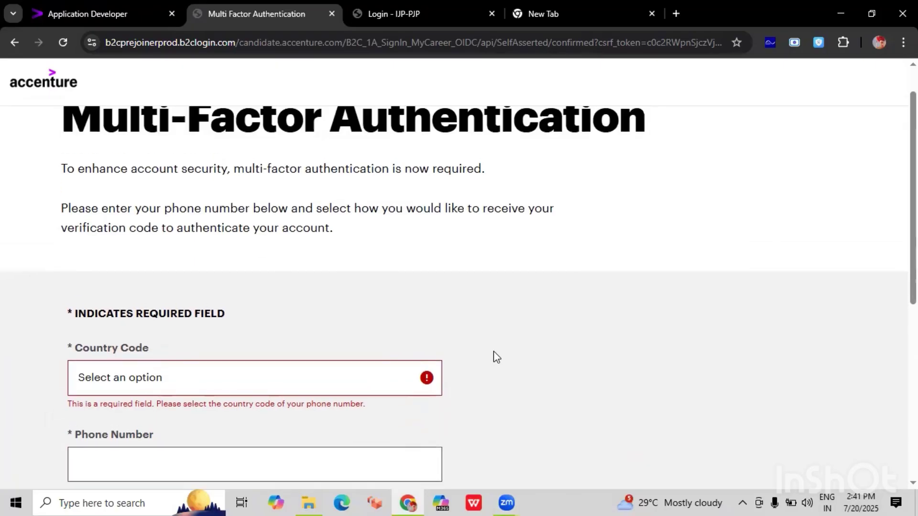
scroll(493, 357, "down", 5)
scroll(493, 351, "up", 3)
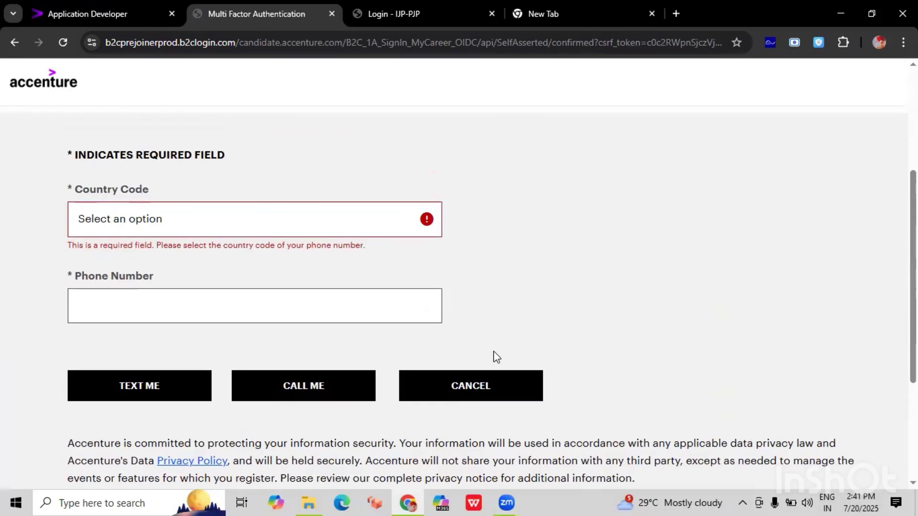
scroll(207, 308, "up", 3)
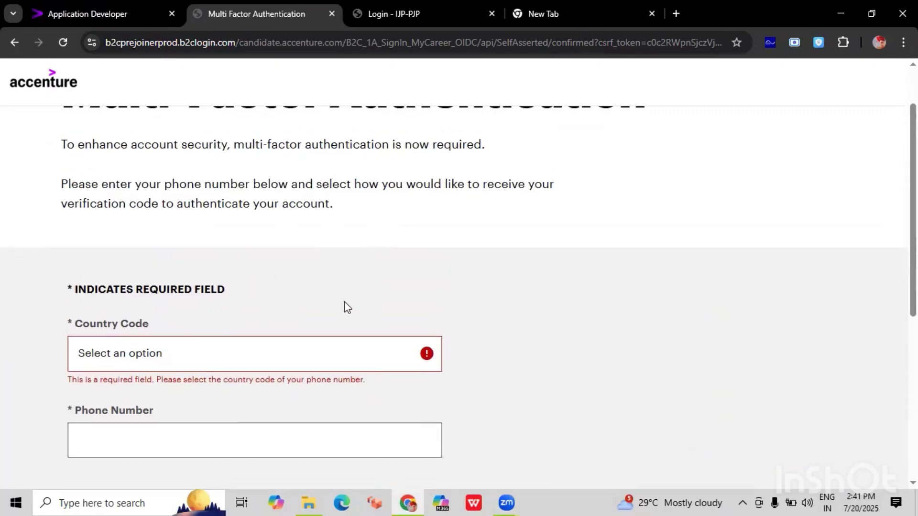
scroll(344, 307, "up", 2)
scroll(350, 319, "down", 1)
left_click(287, 354)
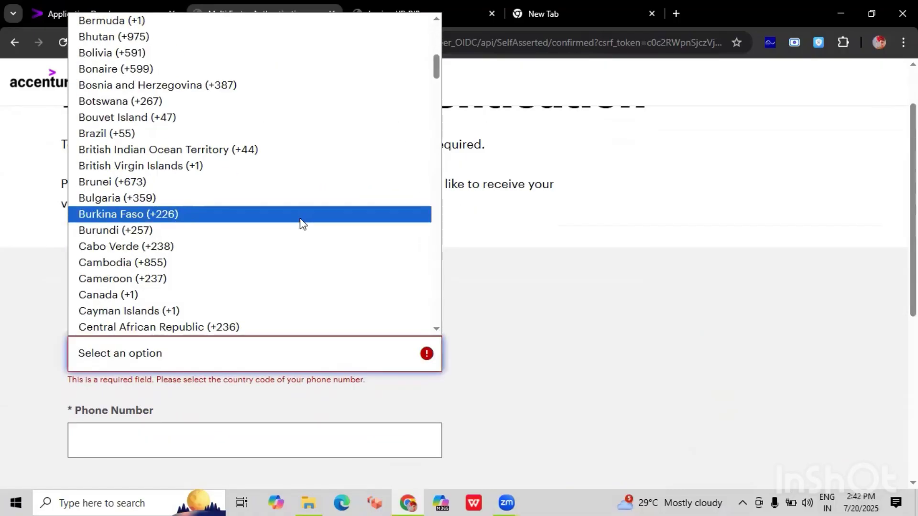
type("in")
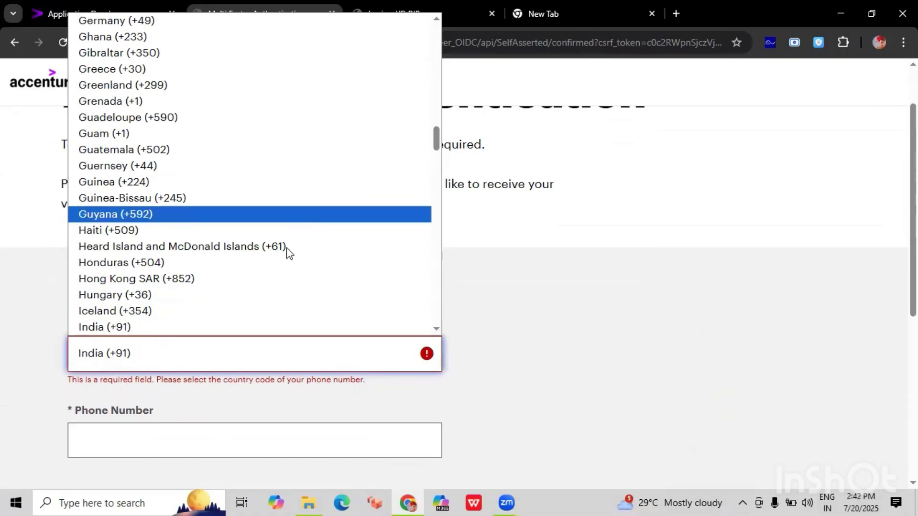
left_click(168, 331)
Step: Enter the candidate's phone number, have a code texted, and enter the SMS verification code
left_click(143, 429)
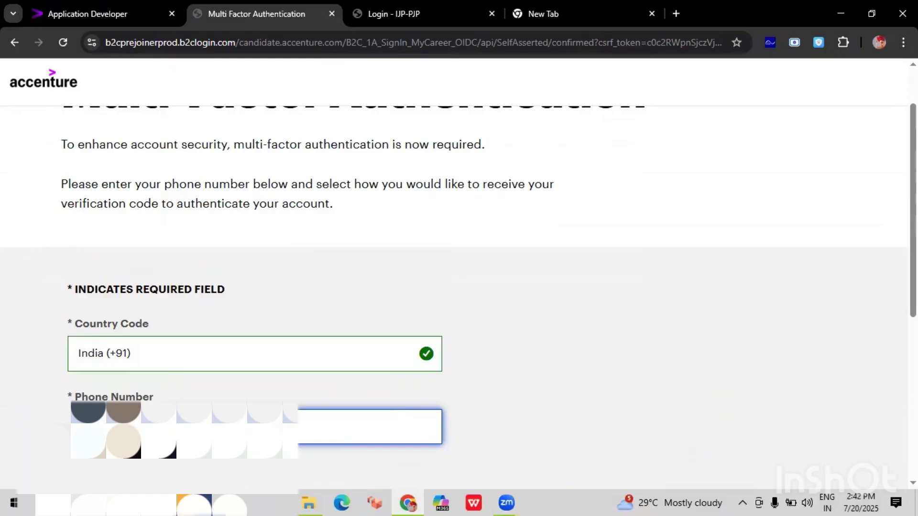
scroll(164, 292, "down", 4)
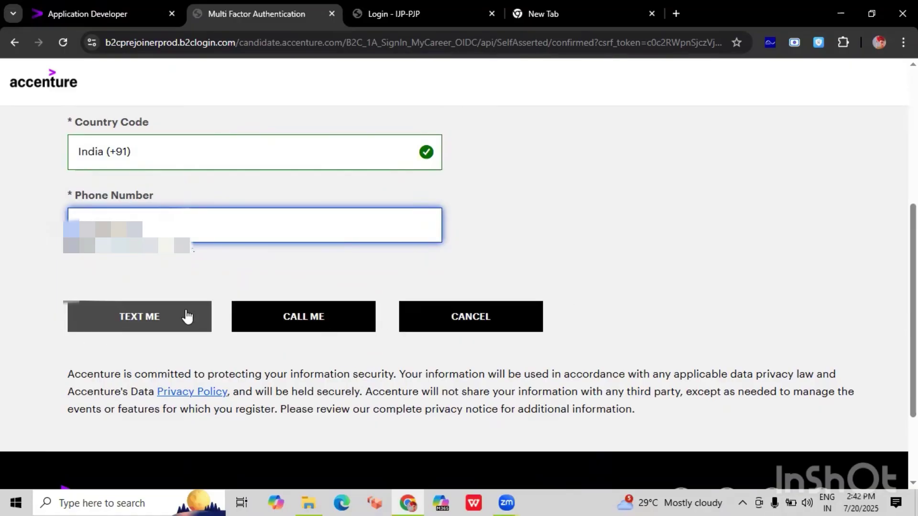
left_click(184, 316)
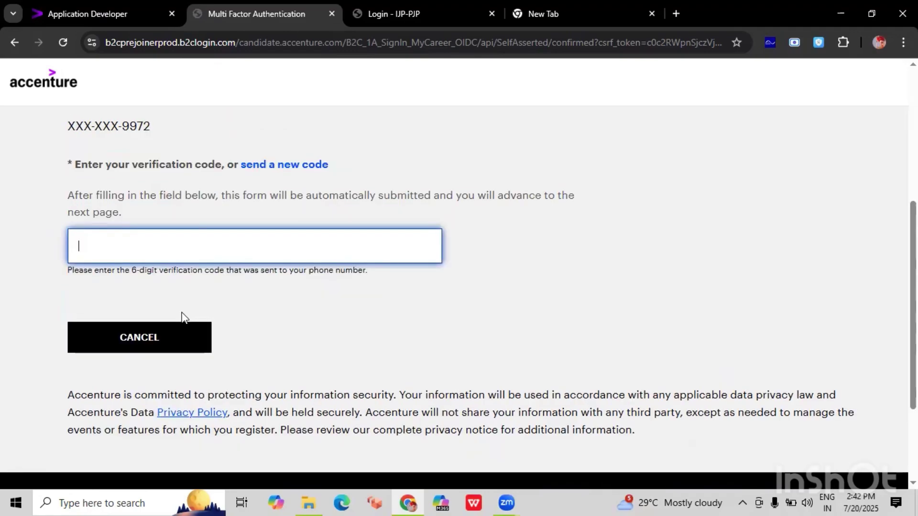
scroll(298, 315, "up", 1)
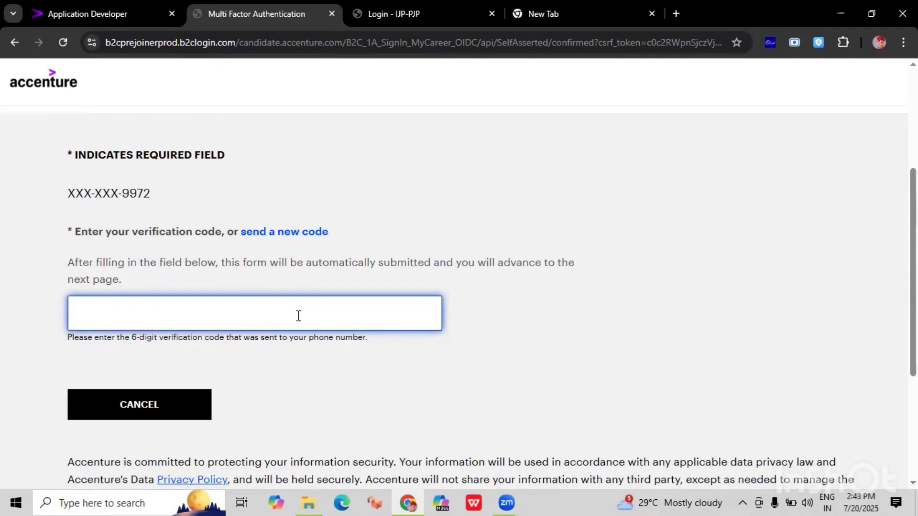
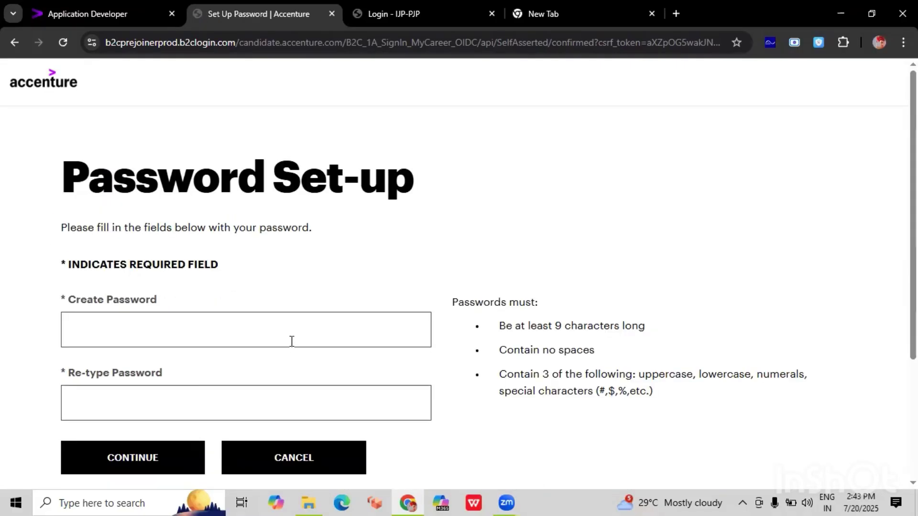
Step: Enter and re-type the account password, then submit it with Continue
scroll(292, 341, "down", 1)
left_click(219, 254)
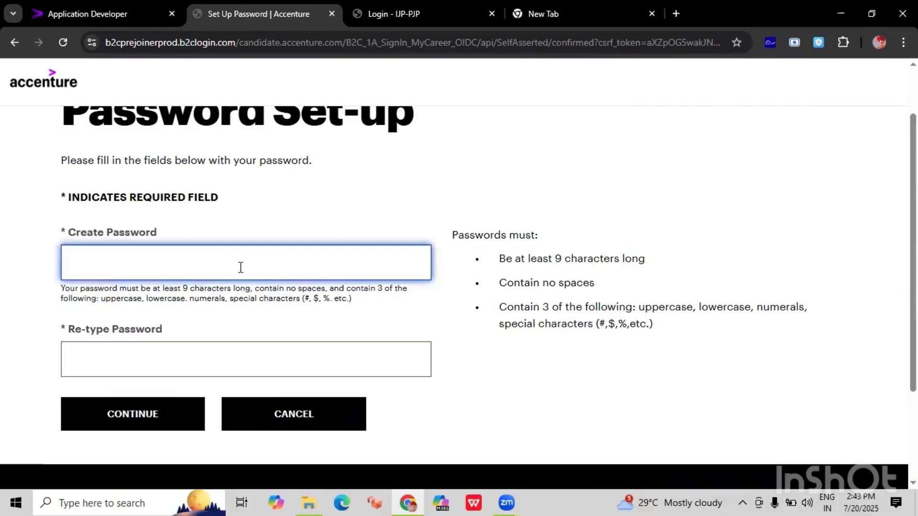
scroll(240, 267, "up", 1)
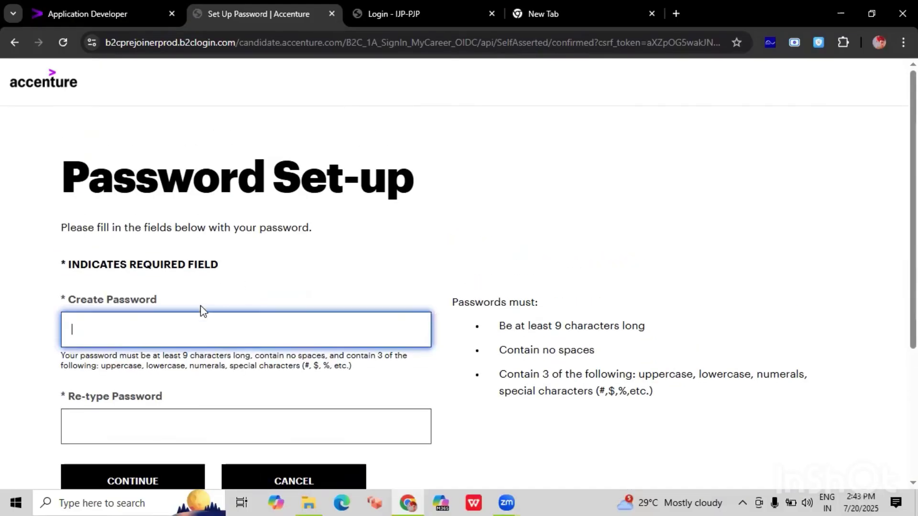
type("••••••••••••")
left_click(199, 424)
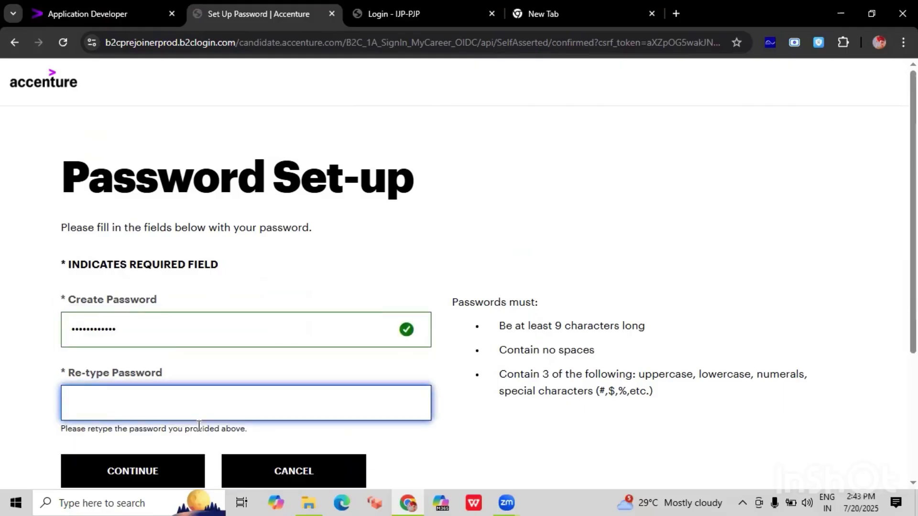
type("••••••••••••")
left_click(132, 470)
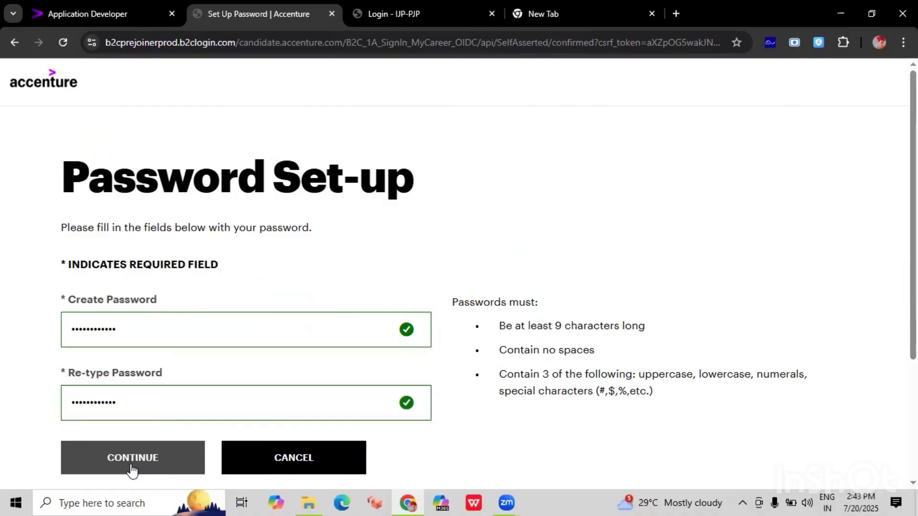
left_click(133, 470)
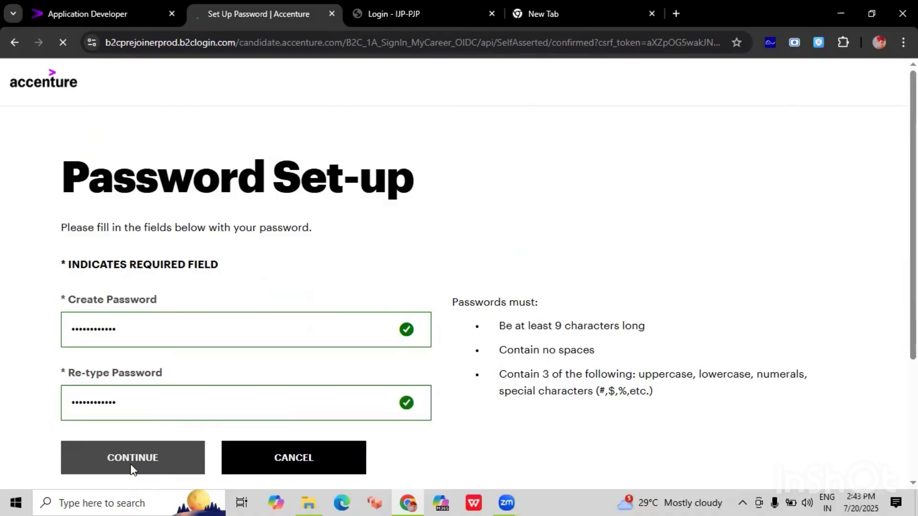